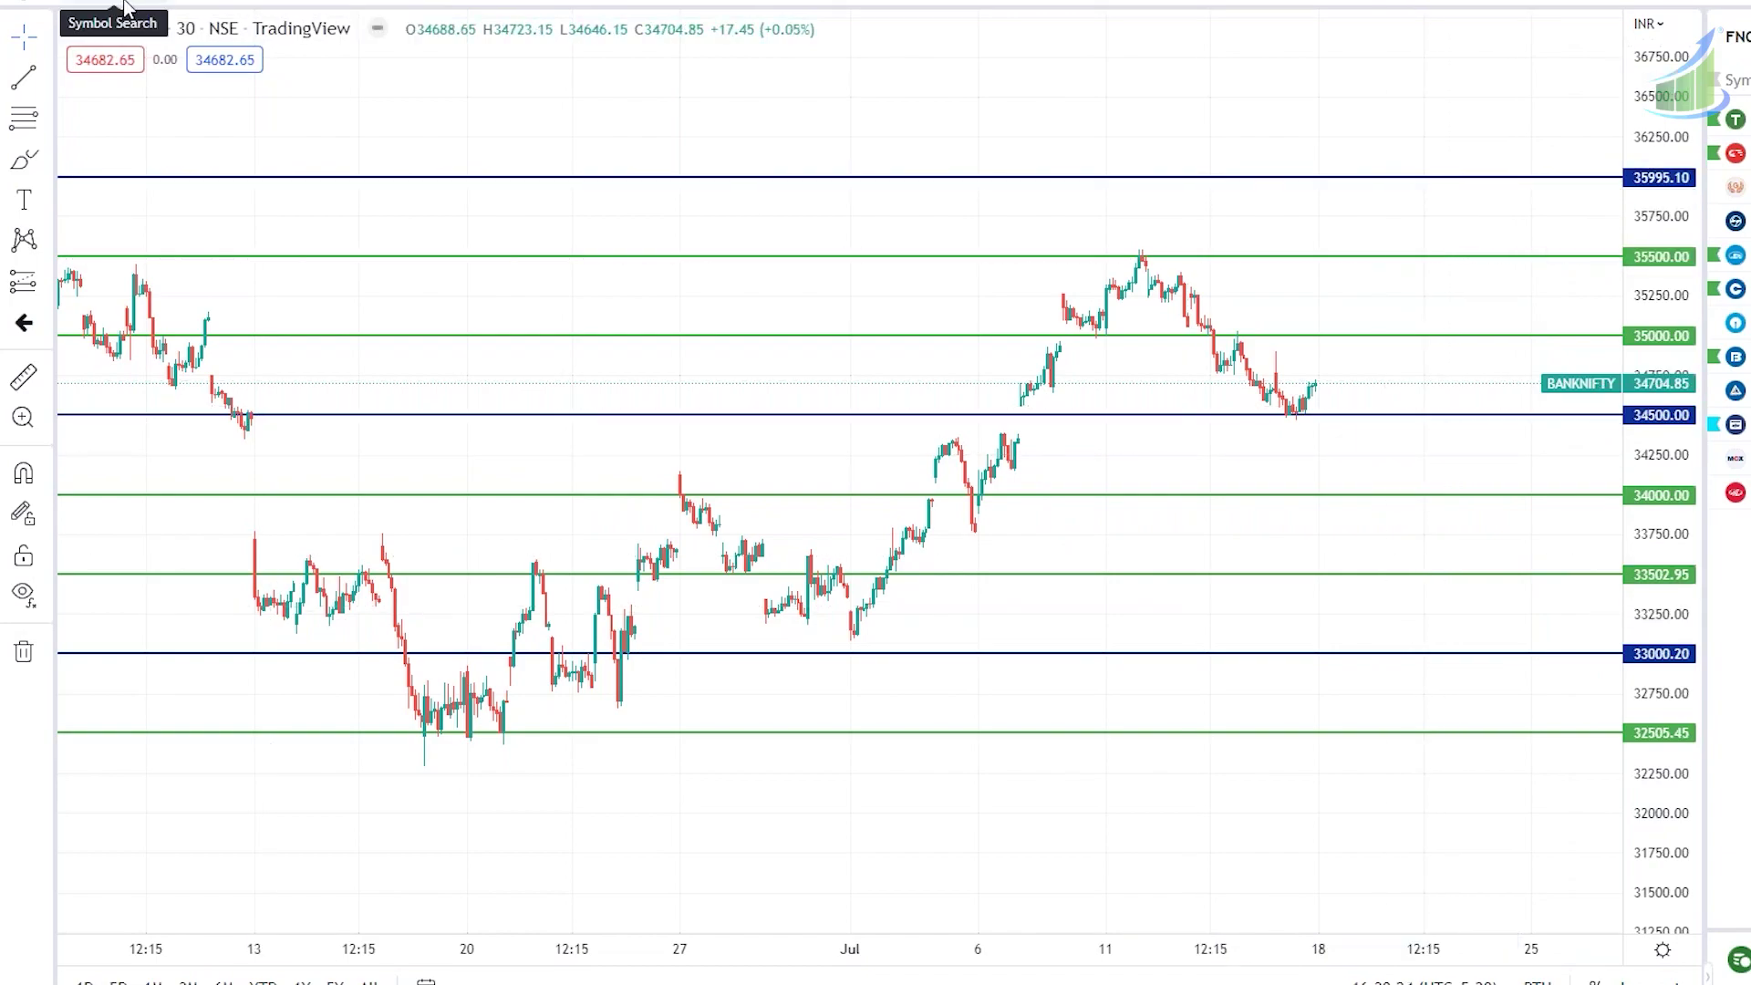
Circle the late-May to early-June highs at the 35995.10 line, and mark the July peak at the 35500 line.
scroll(795, 254, down, 5)
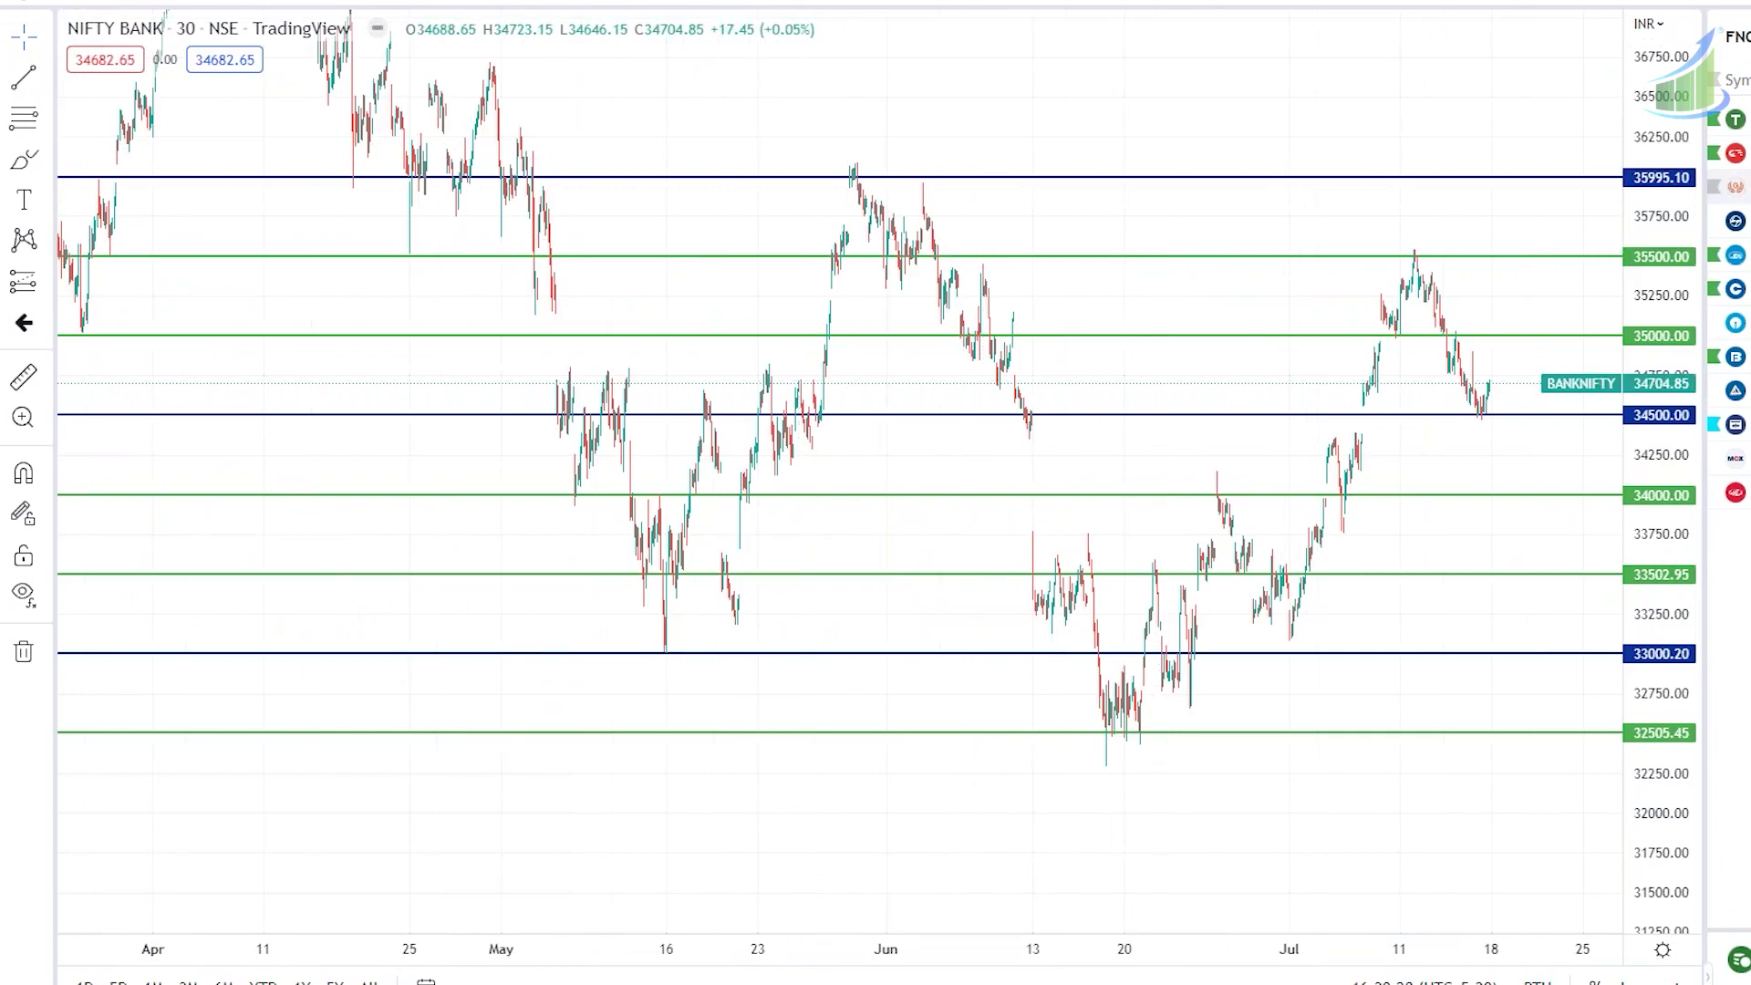
scroll(1275, 99, up, 1)
scroll(1275, 100, up, 1)
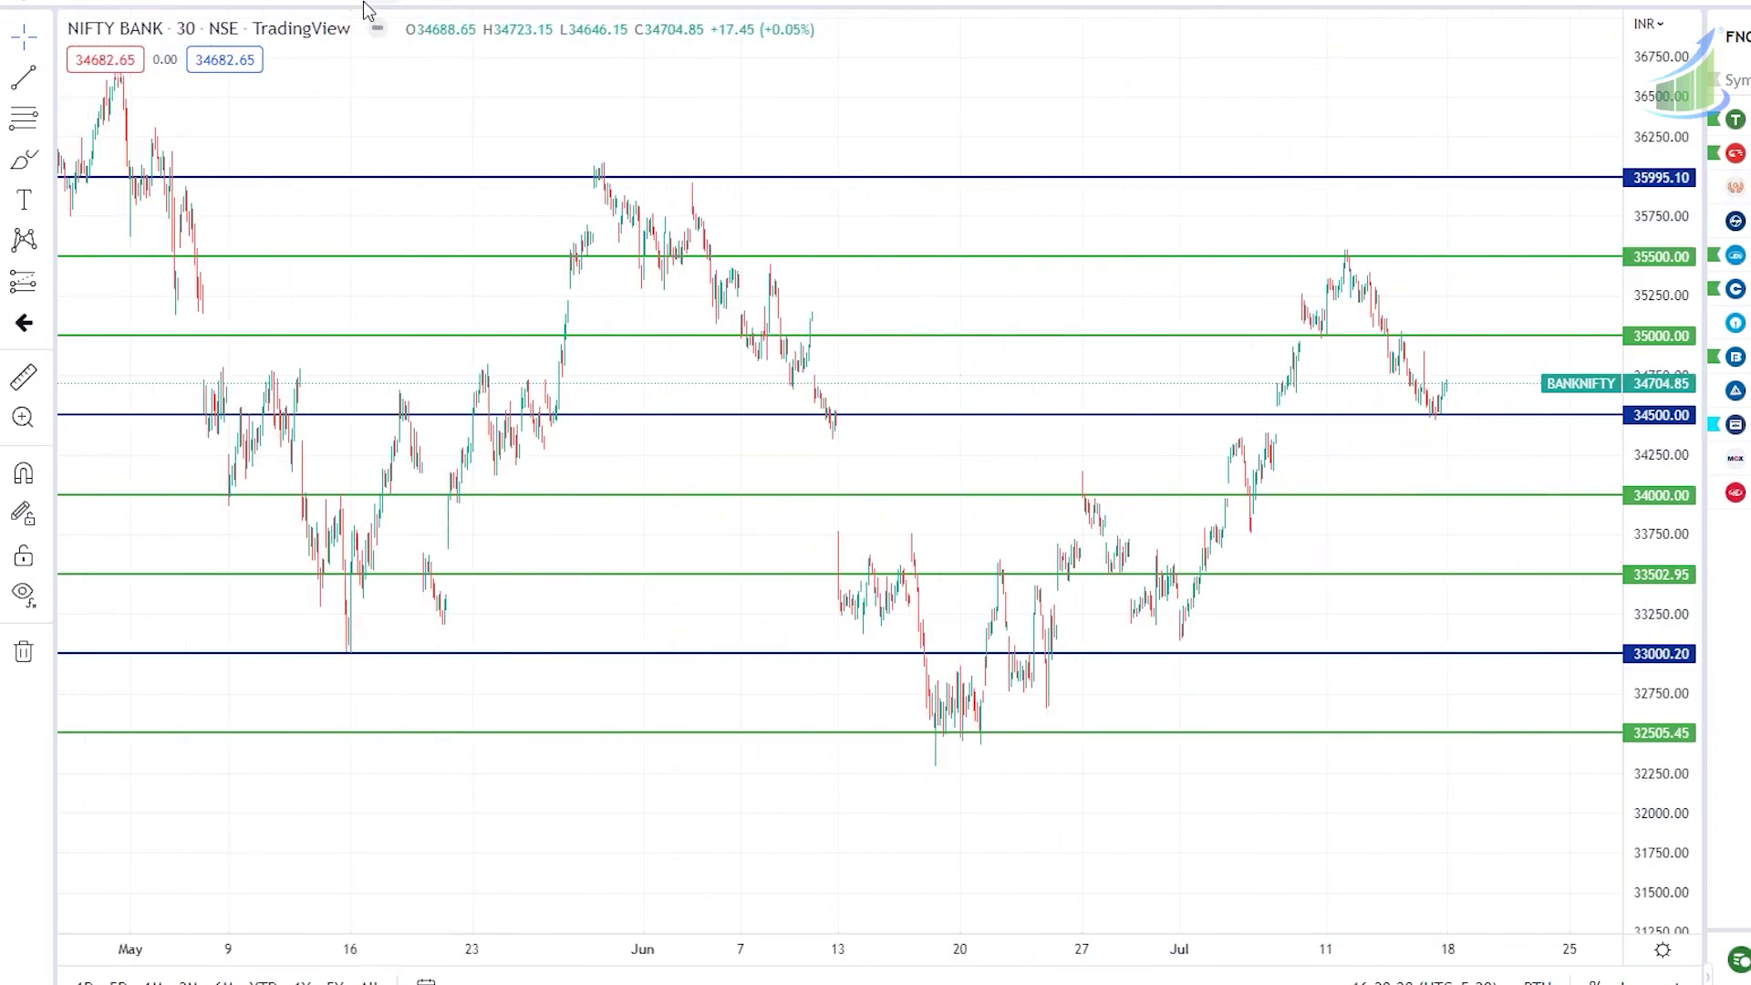
drag(595, 97, 720, 130)
scroll(730, 97, up, 2)
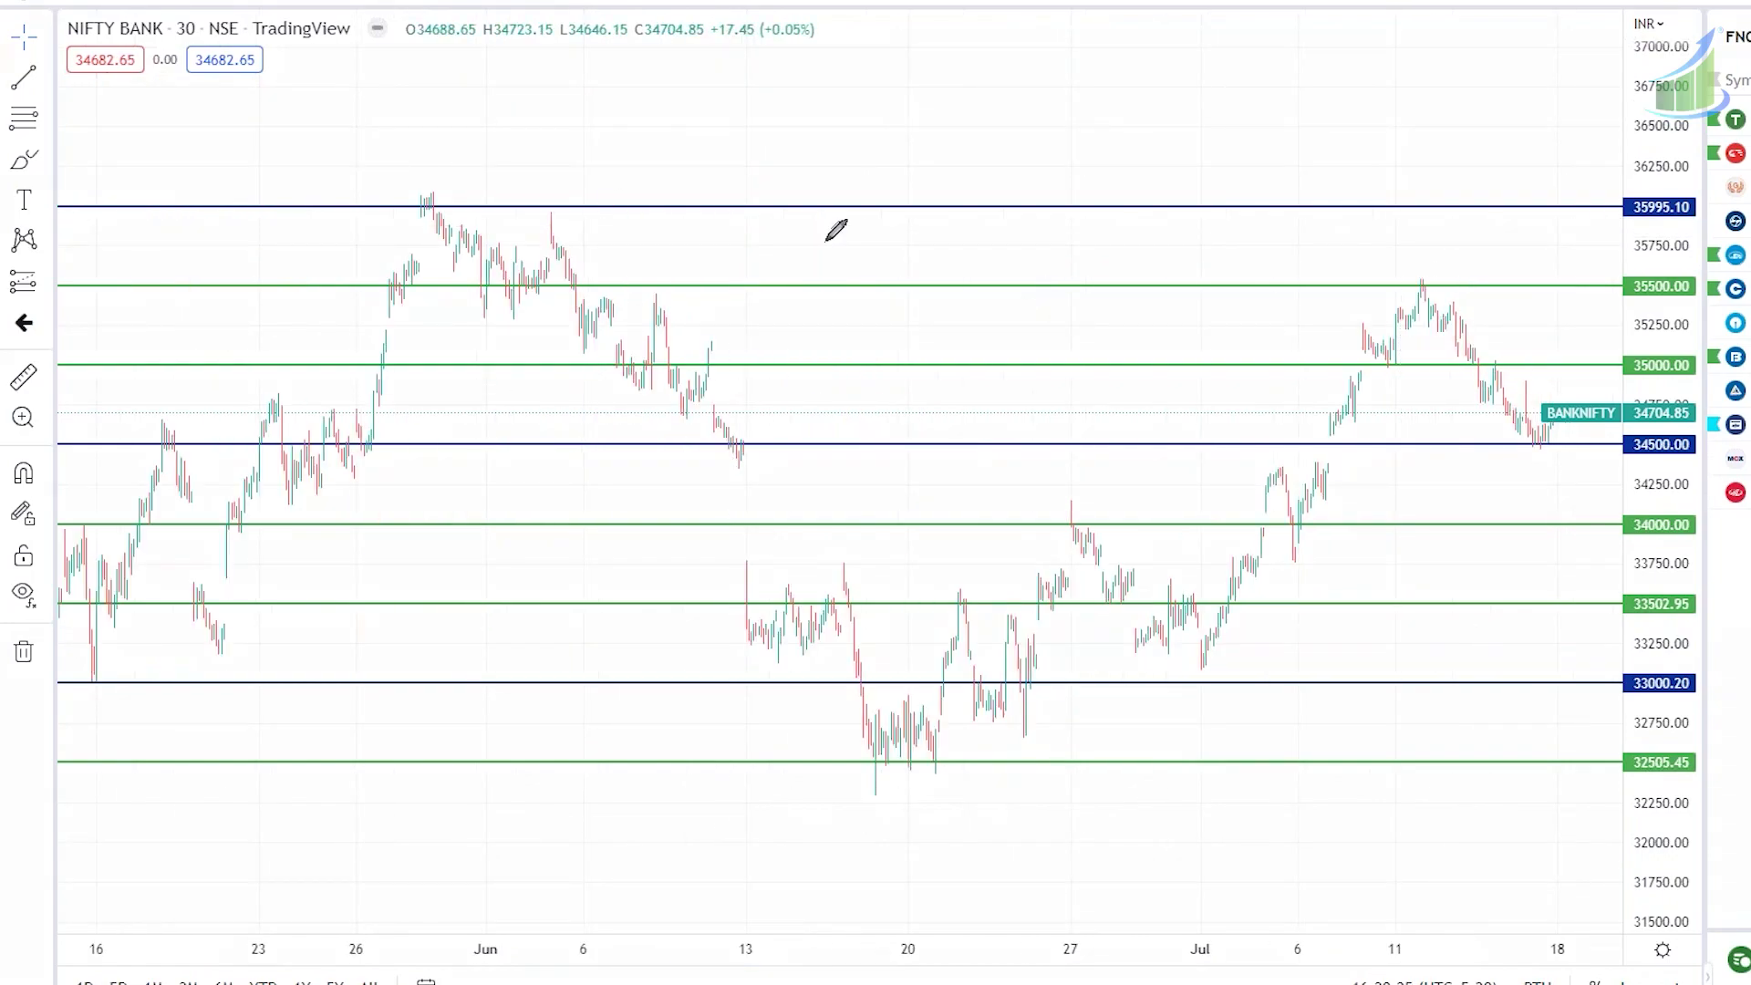
mouse_move(620, 192)
mouse_down()
mouse_move(392, 205)
mouse_move(613, 188)
mouse_up()
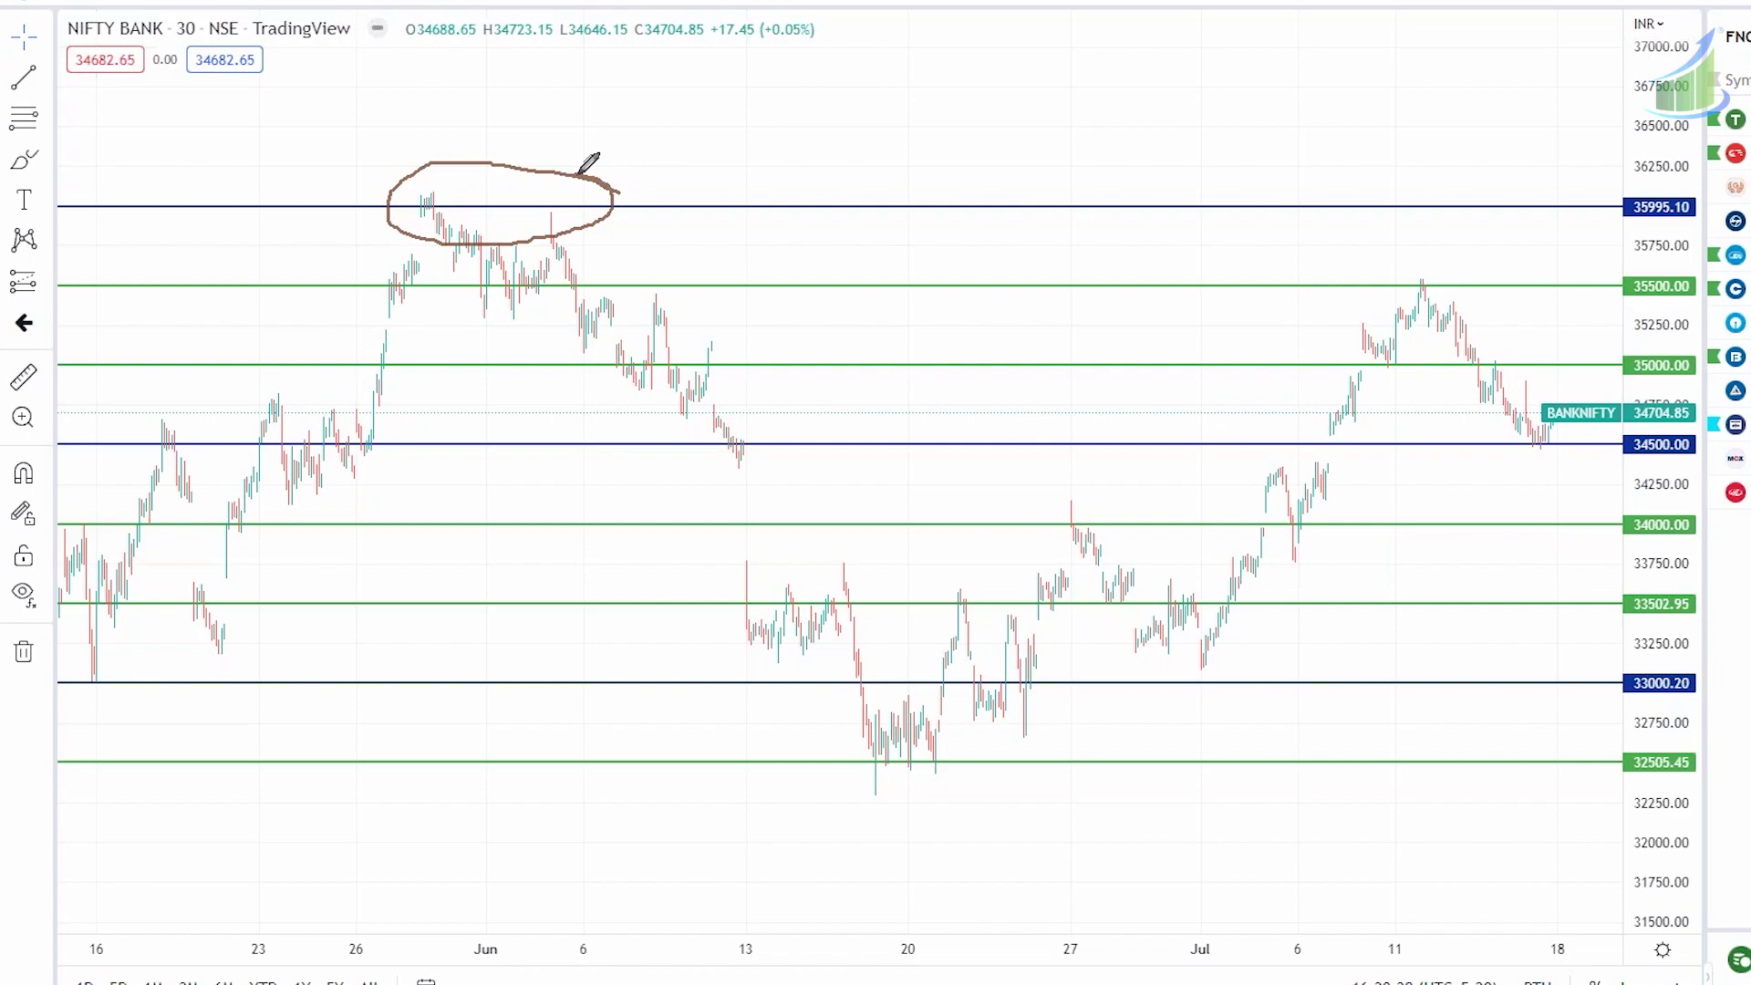
mouse_move(1471, 274)
mouse_down()
mouse_move(1375, 283)
mouse_move(1486, 279)
mouse_up()
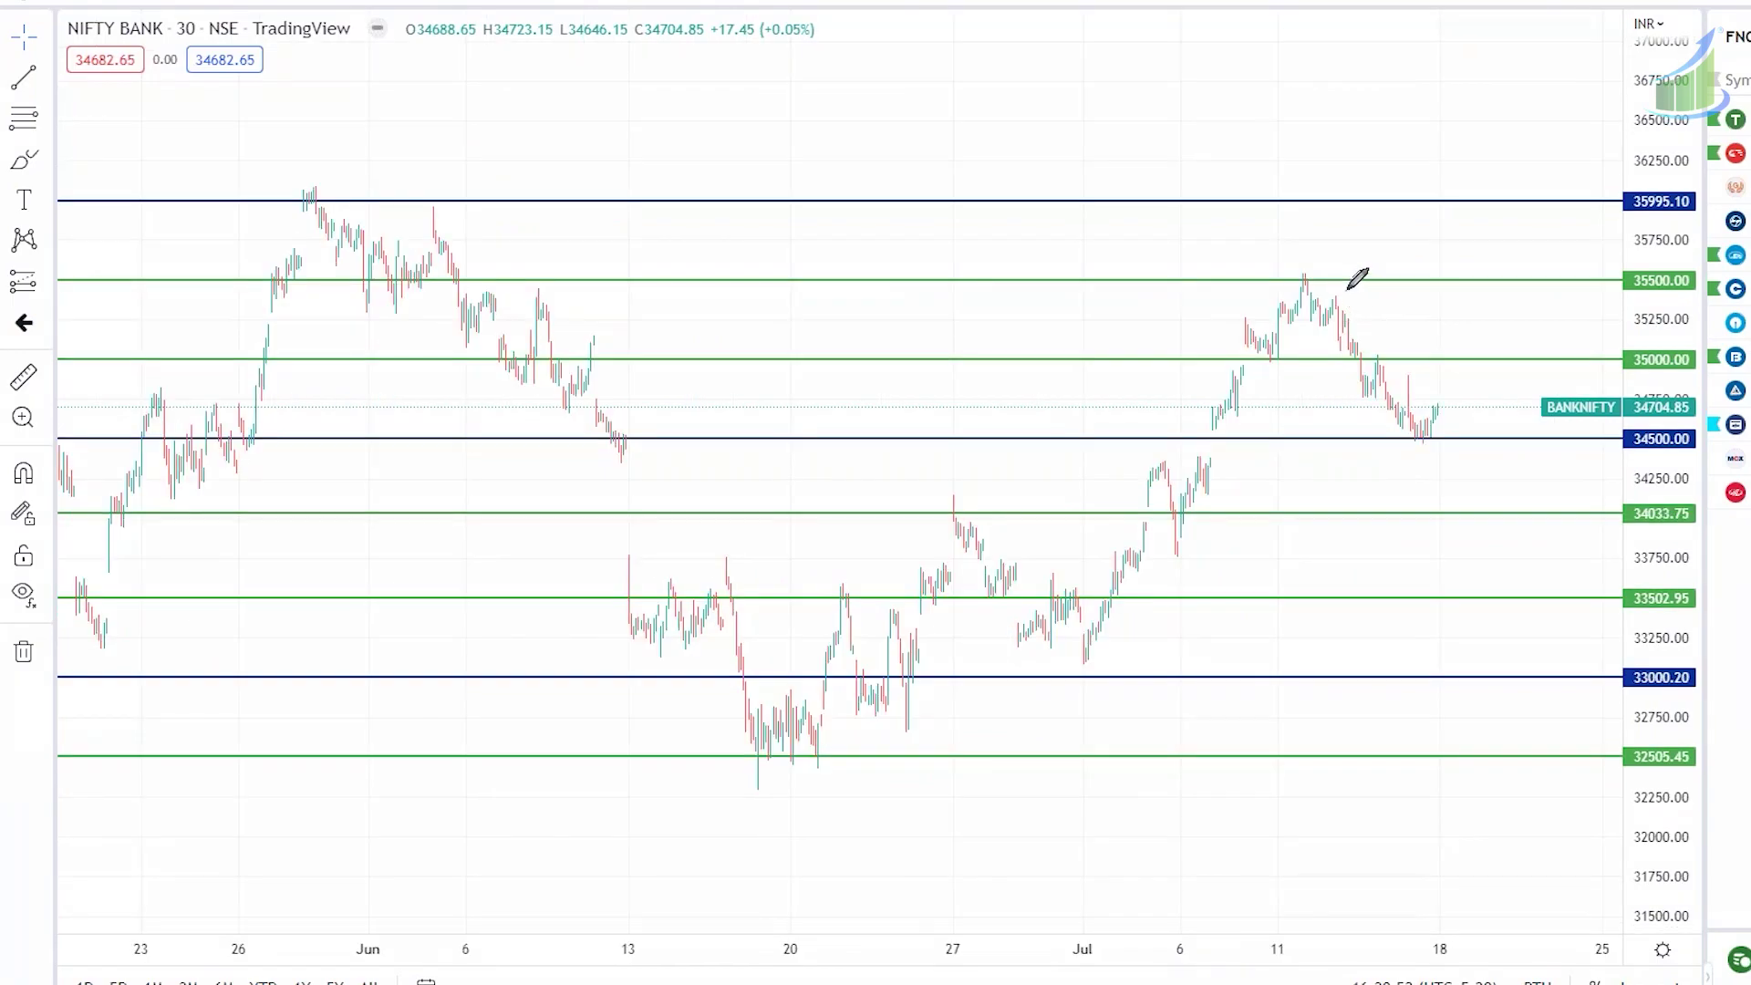
Circle the June and July reversal points at the 35500, 34500, 32505.45, 34033.75 and 33000.20 lines, and clear the marks.
mouse_move(1350, 287)
mouse_down()
mouse_move(1291, 283)
mouse_move(1358, 290)
mouse_move(1337, 288)
mouse_up()
mouse_move(1459, 435)
mouse_down()
mouse_move(1440, 408)
mouse_move(1395, 426)
mouse_move(1463, 440)
mouse_up()
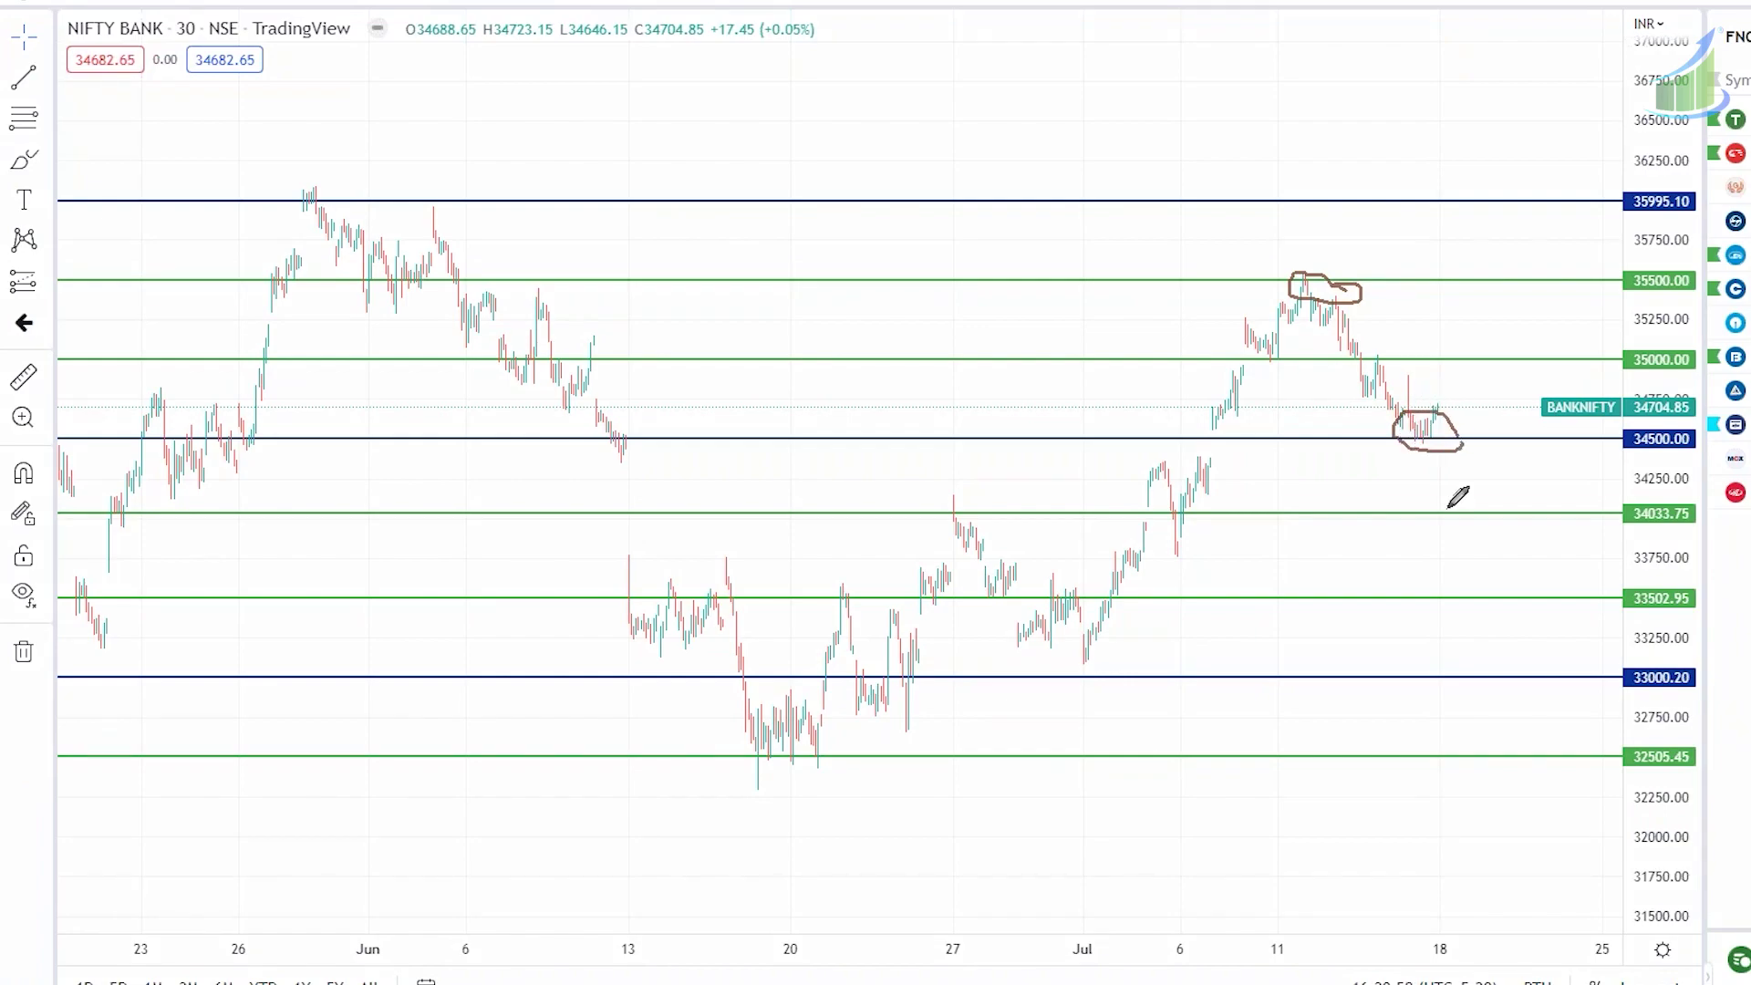
mouse_move(848, 748)
mouse_down()
mouse_move(751, 746)
mouse_move(861, 762)
mouse_move(863, 745)
mouse_up()
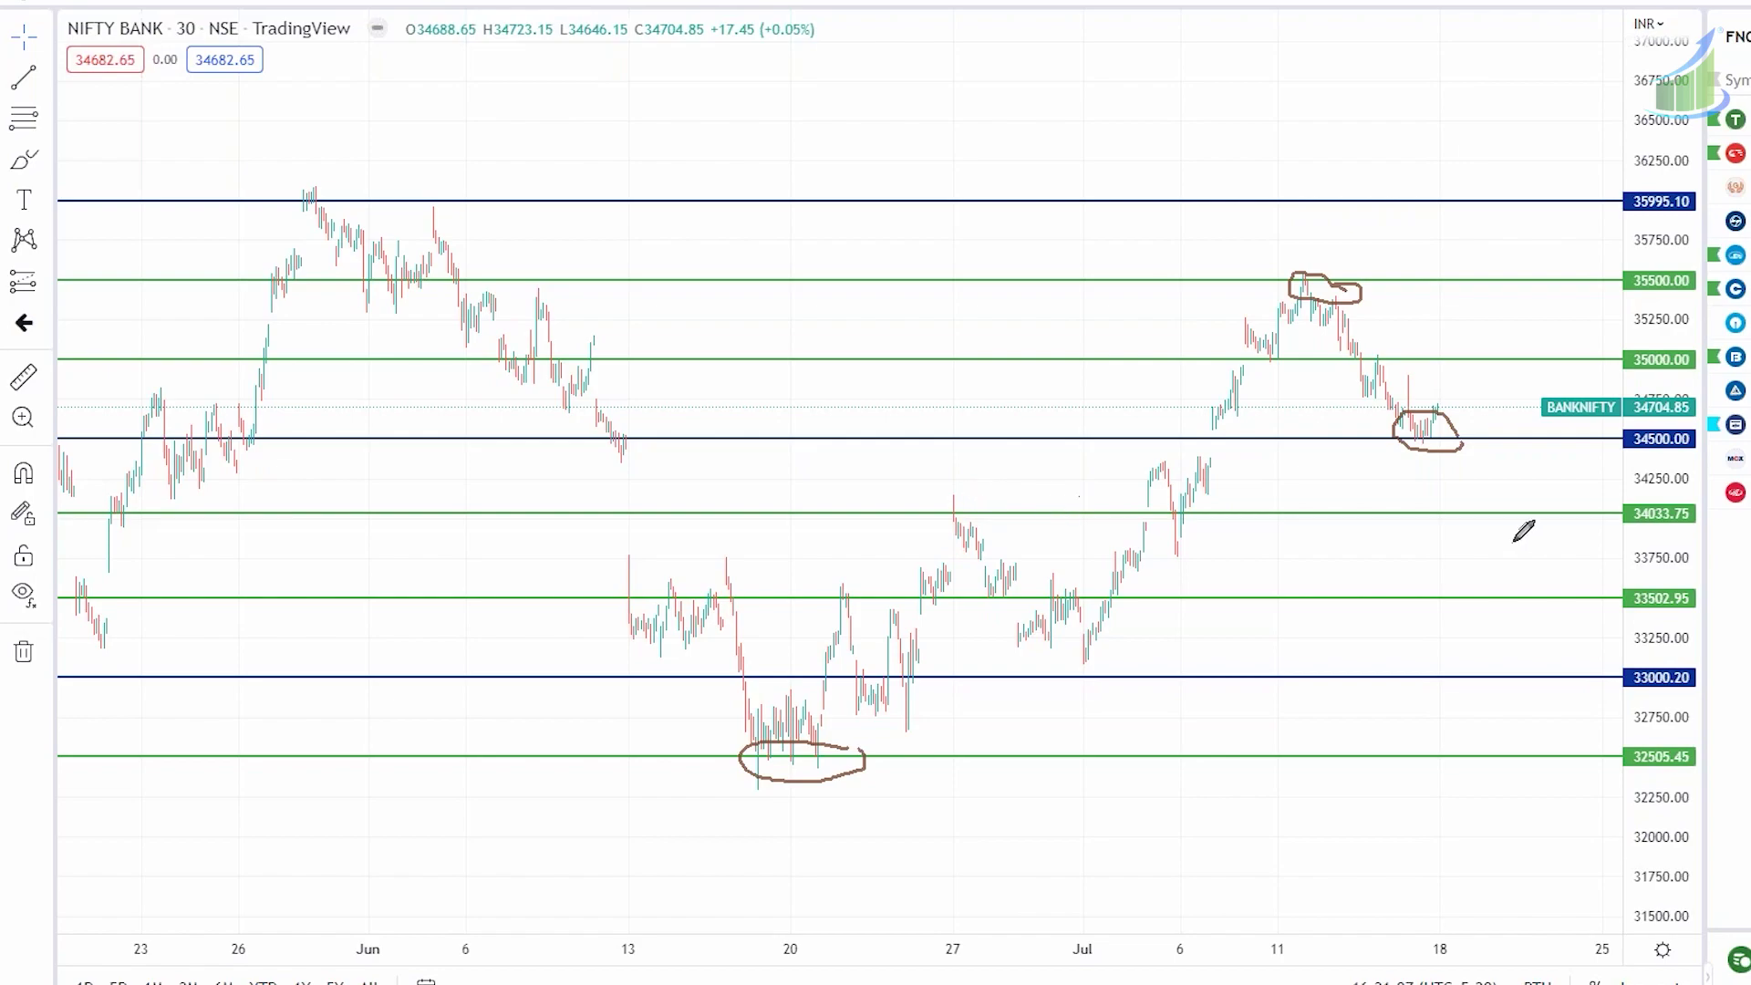
mouse_move(965, 494)
mouse_down()
mouse_move(953, 522)
mouse_move(1000, 501)
mouse_move(948, 497)
mouse_up()
mouse_move(1103, 658)
mouse_down()
mouse_move(1058, 651)
mouse_move(1089, 693)
mouse_move(1114, 672)
mouse_up()
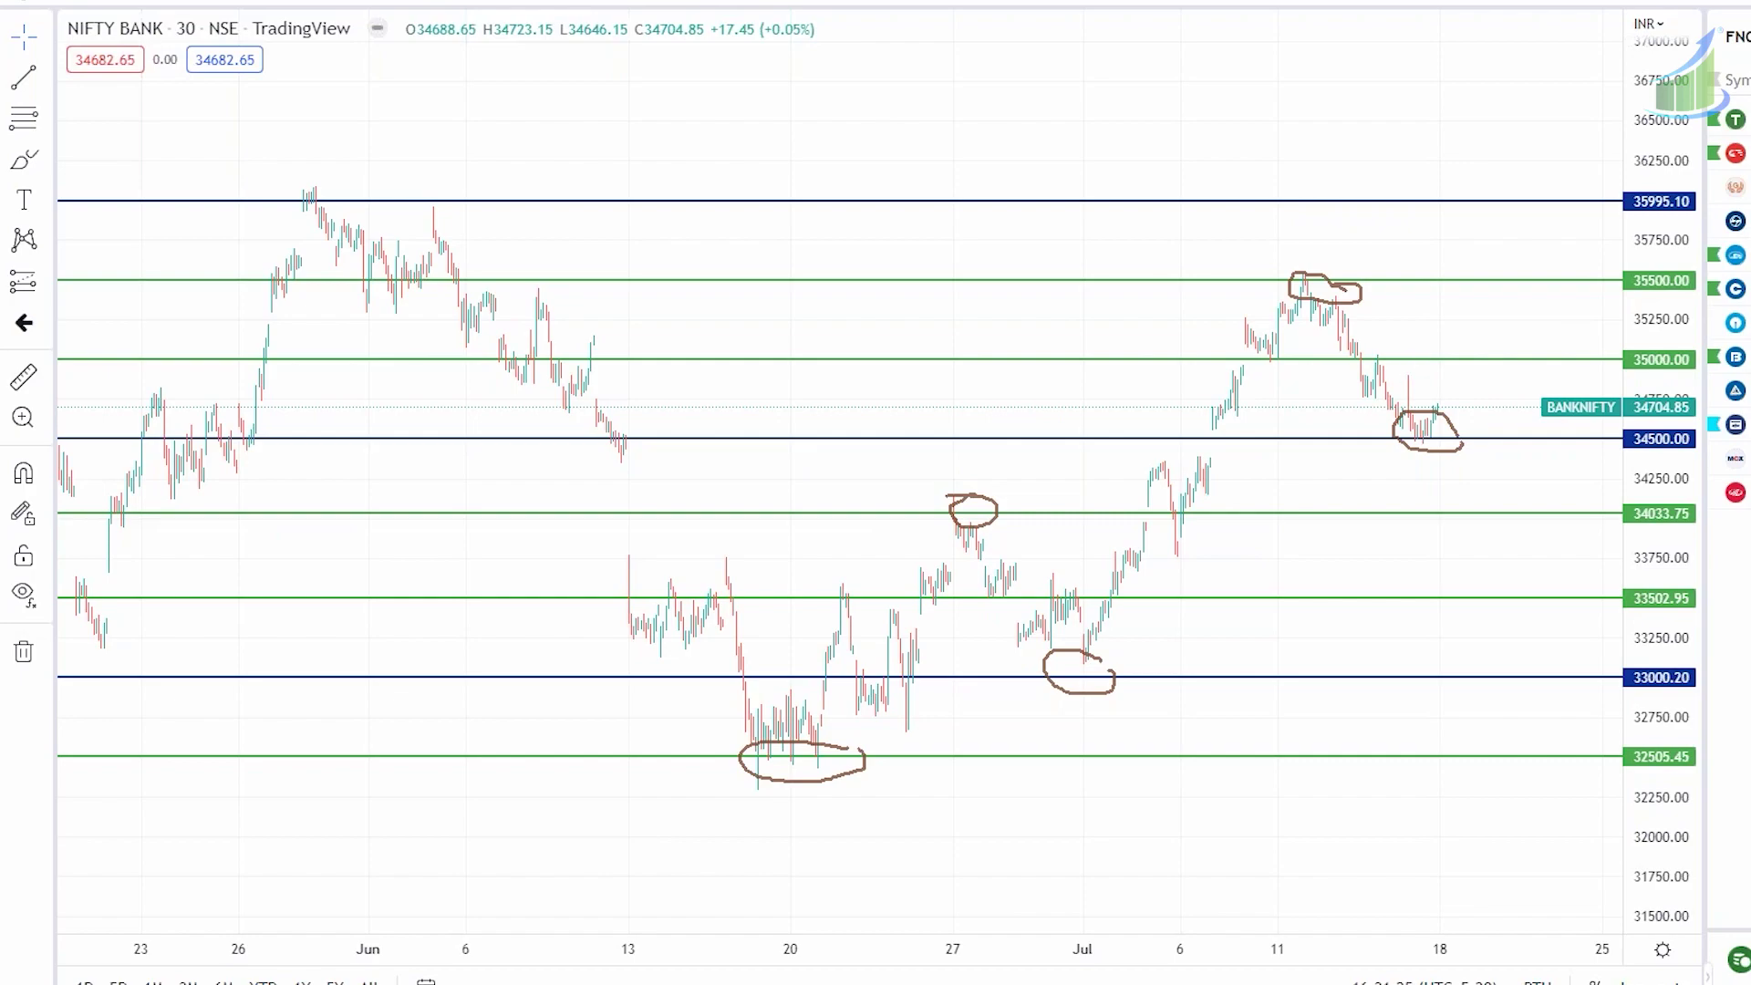
key(Escape)
Sketch a projected move rising above the 35000 line, just after the latest candles.
scroll(1450, 457, up, 3)
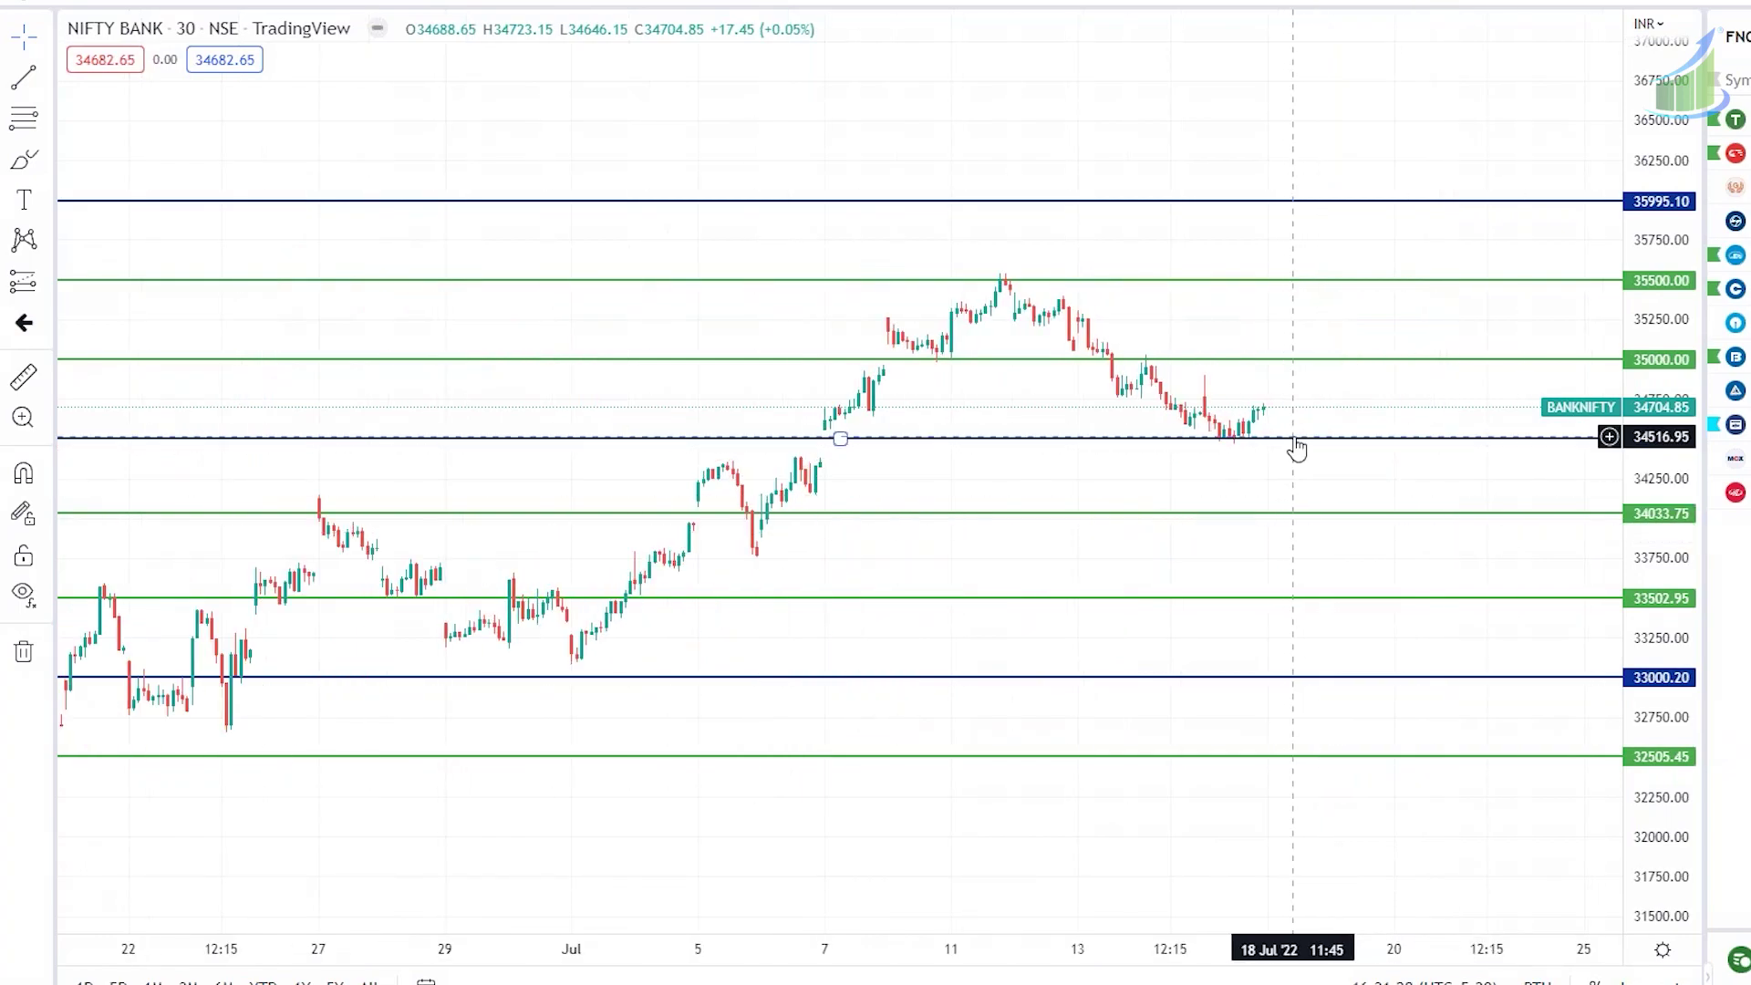
double_click(1655, 451)
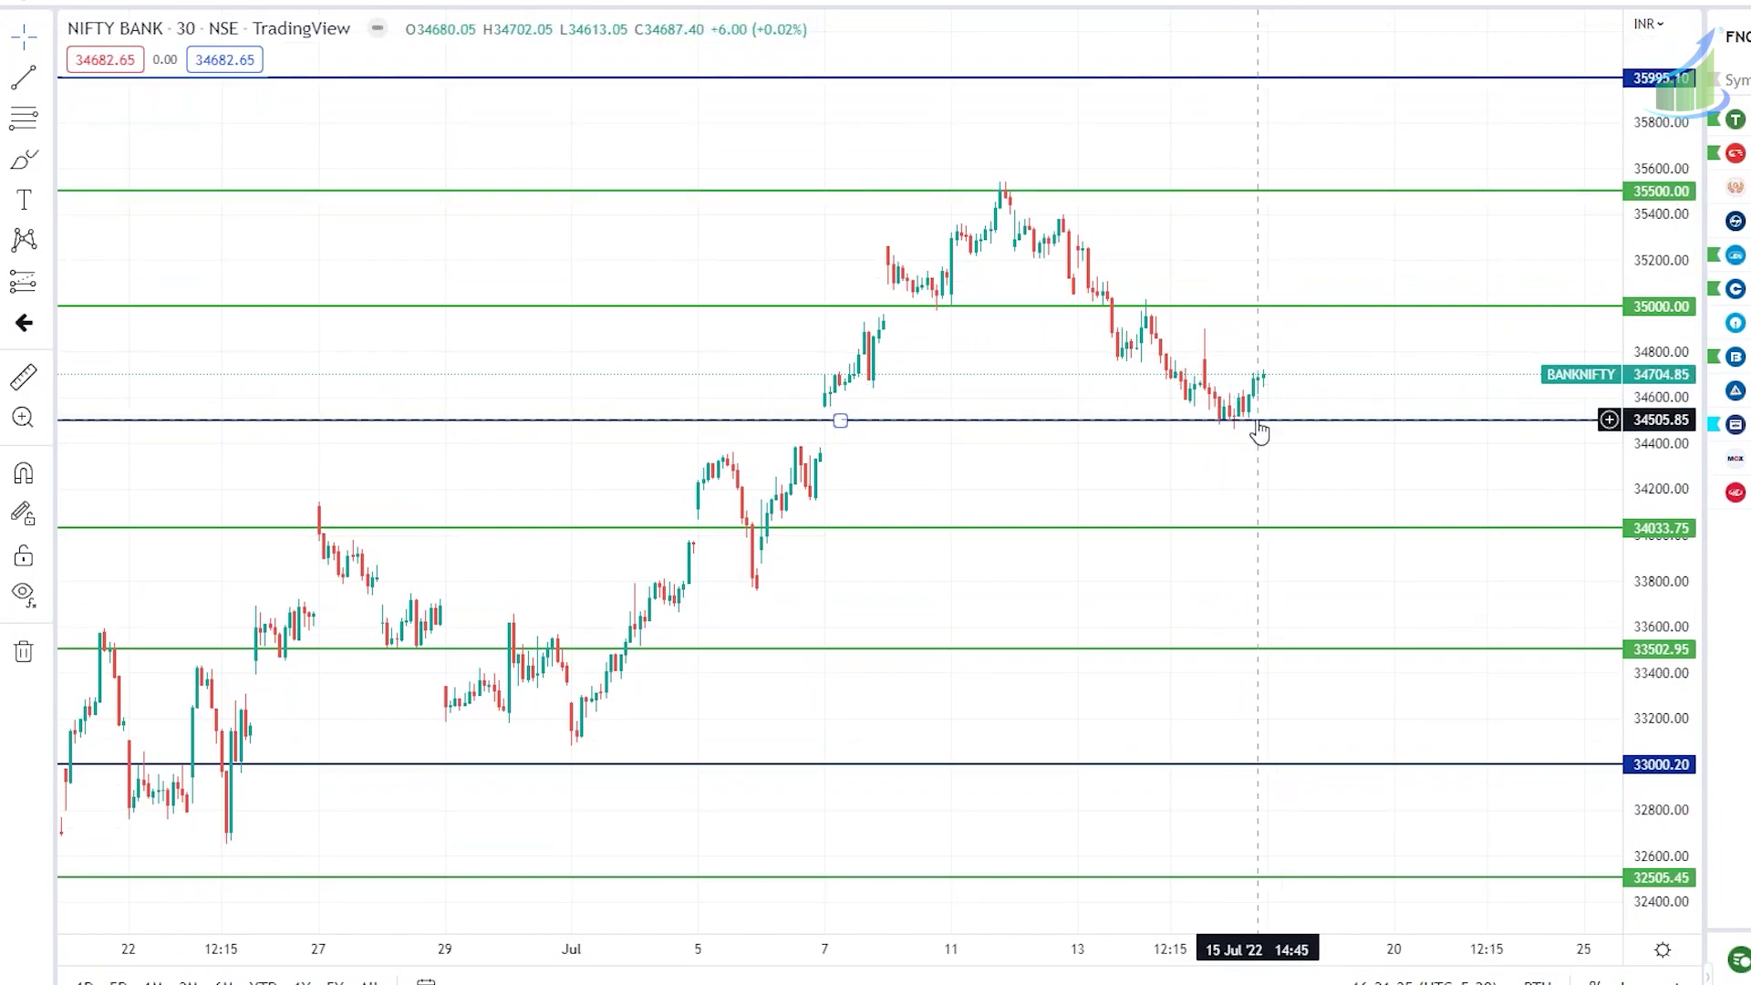
scroll(1258, 429, up, 2)
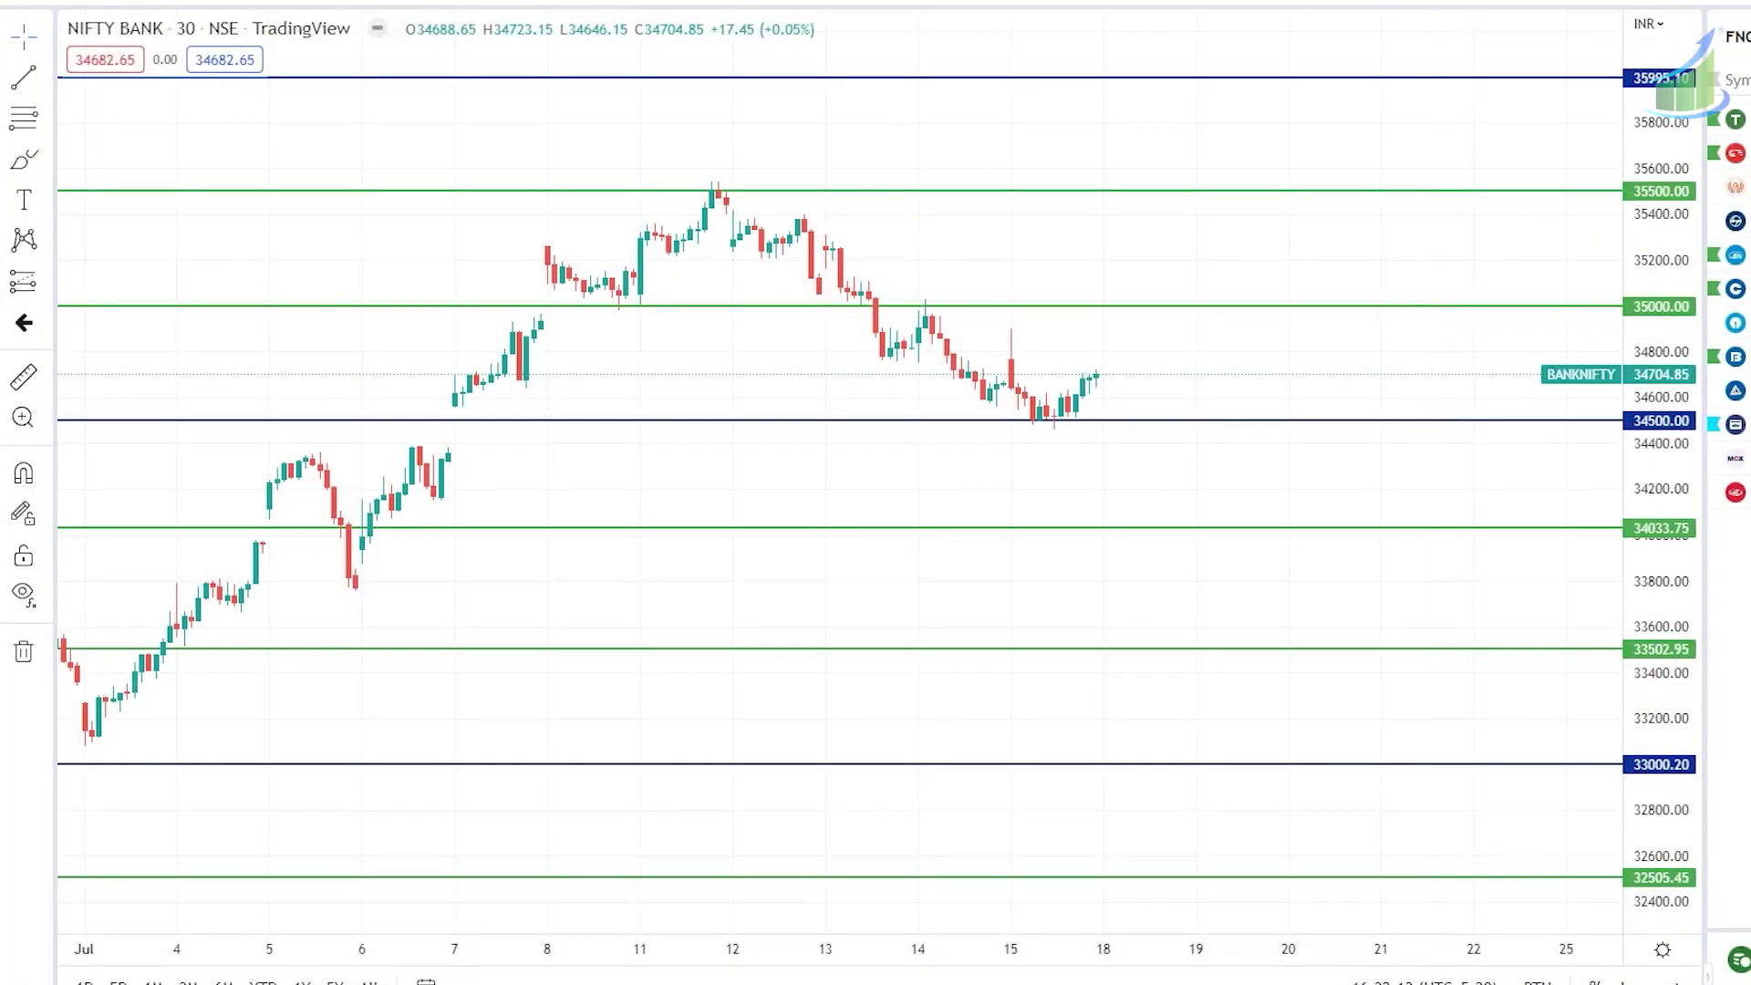
drag(1664, 425, 1664, 401)
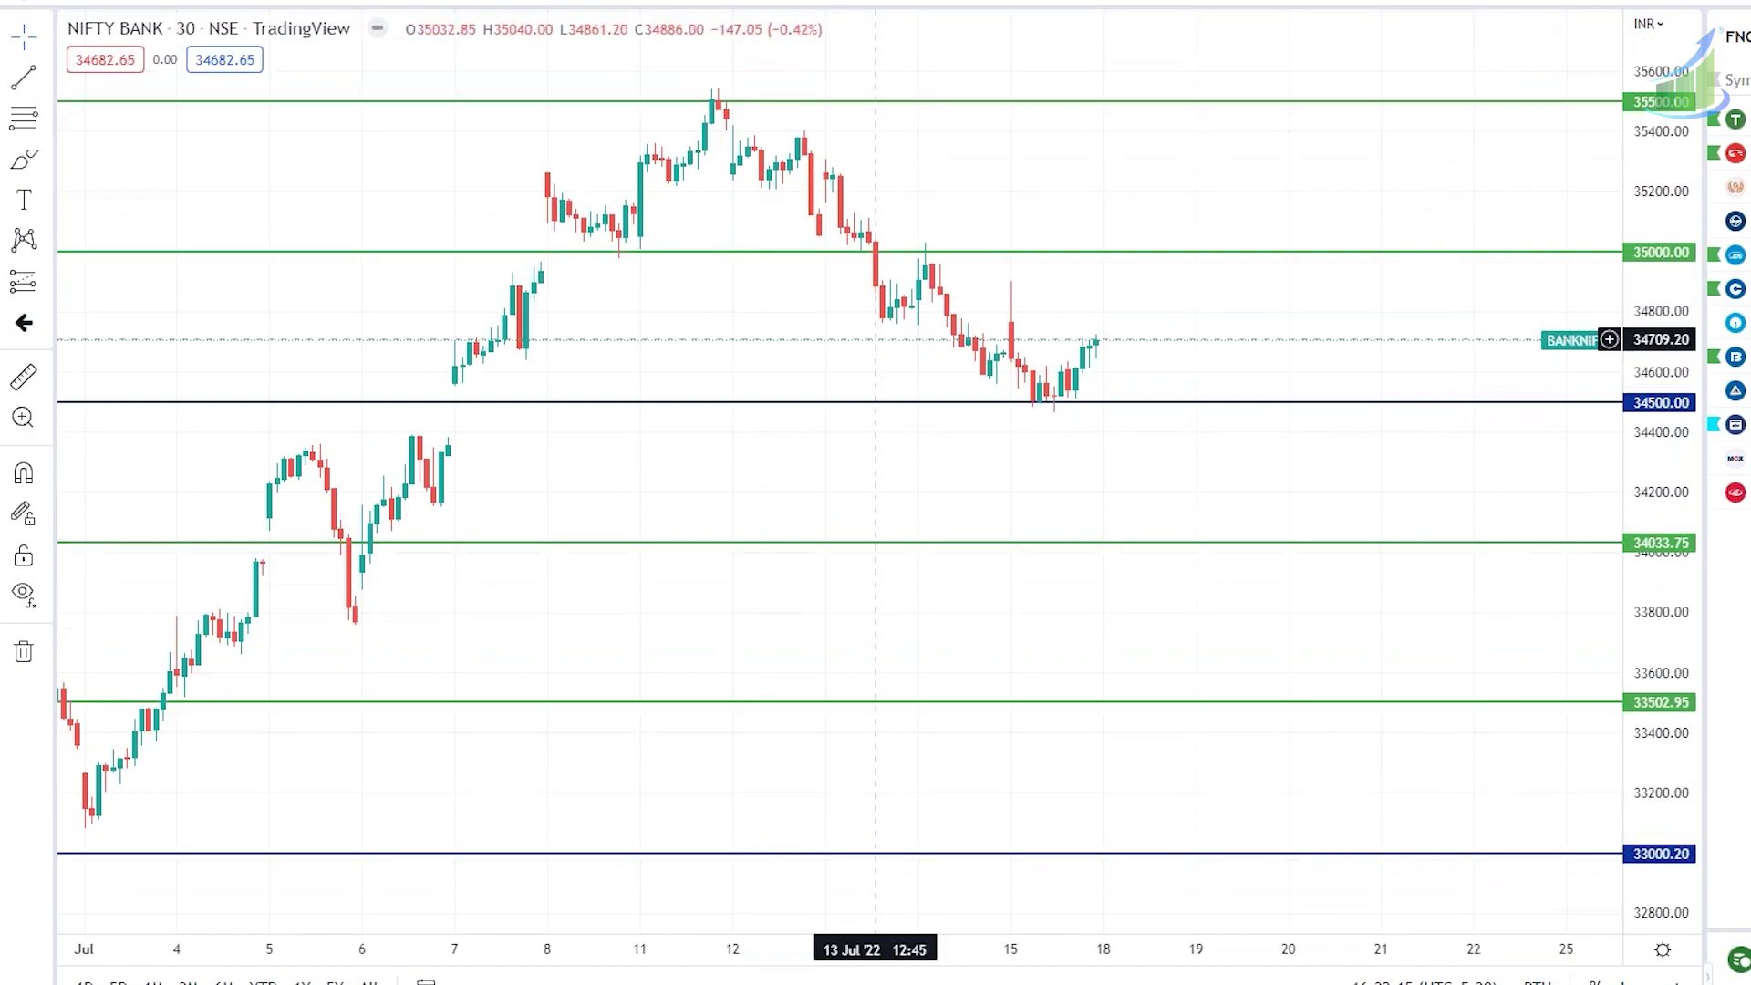
scroll(912, 319, right, 5)
scroll(1021, 352, down, 3)
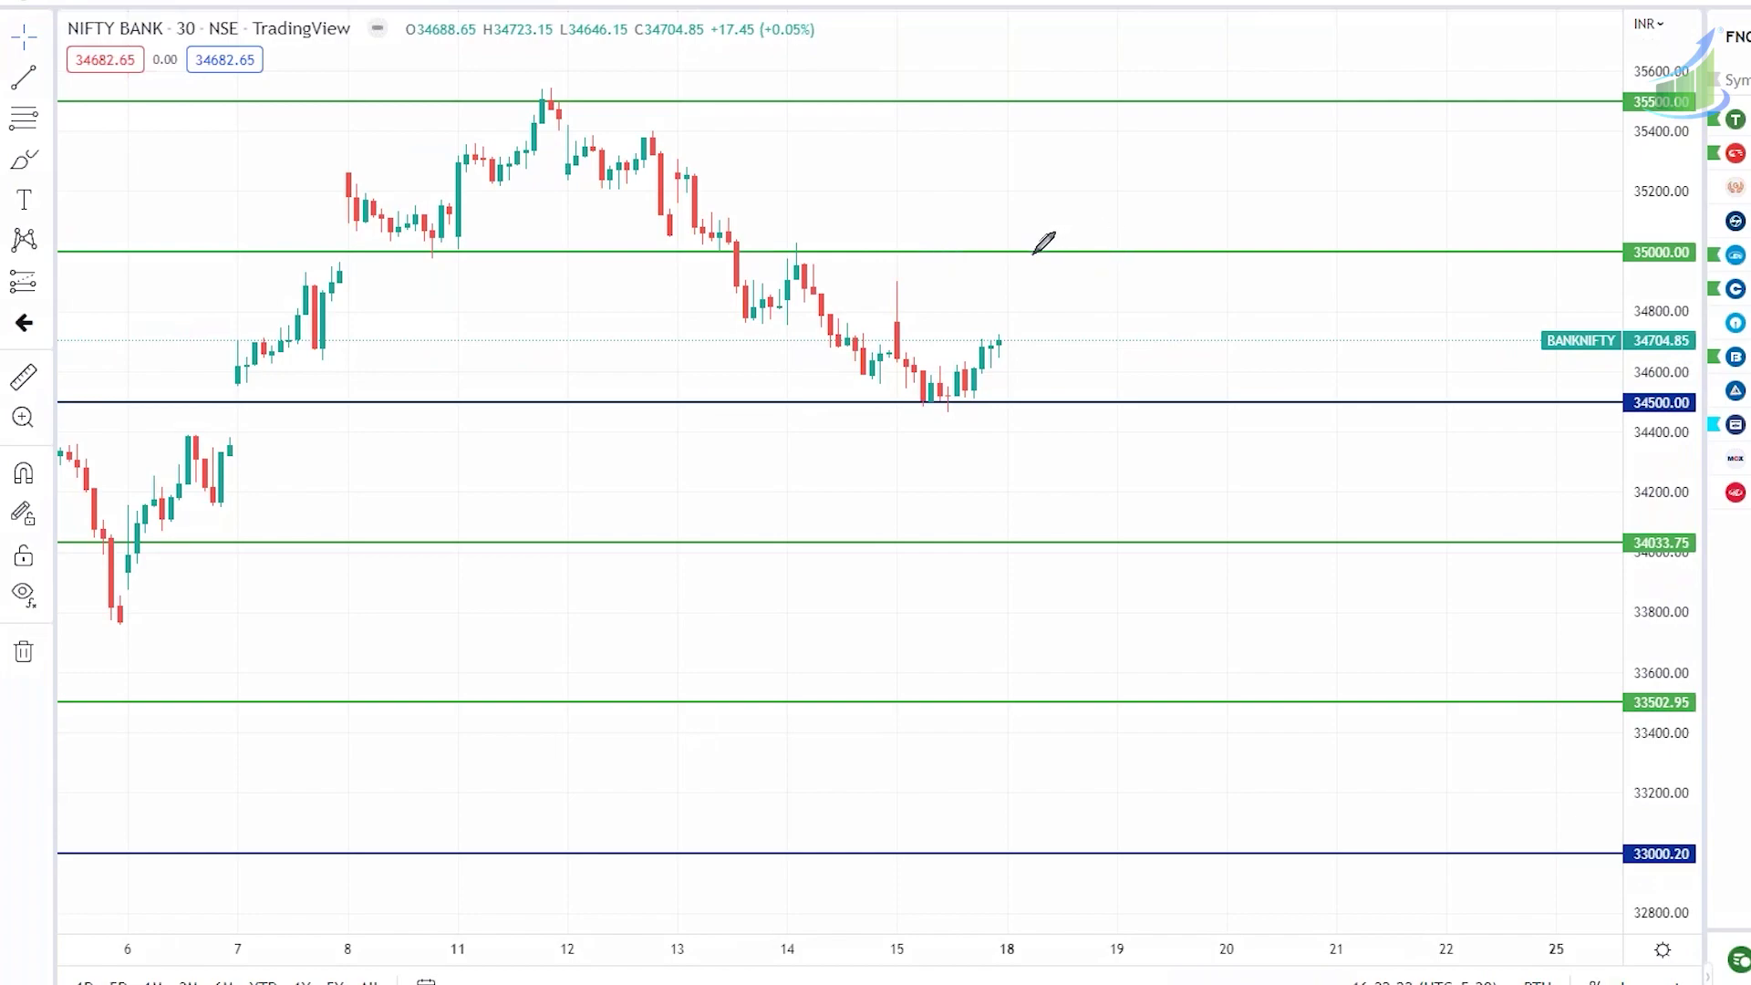
mouse_move(1033, 253)
mouse_down()
mouse_move(1132, 258)
mouse_move(1110, 276)
mouse_move(1129, 231)
mouse_move(1114, 258)
mouse_move(1111, 206)
mouse_up()
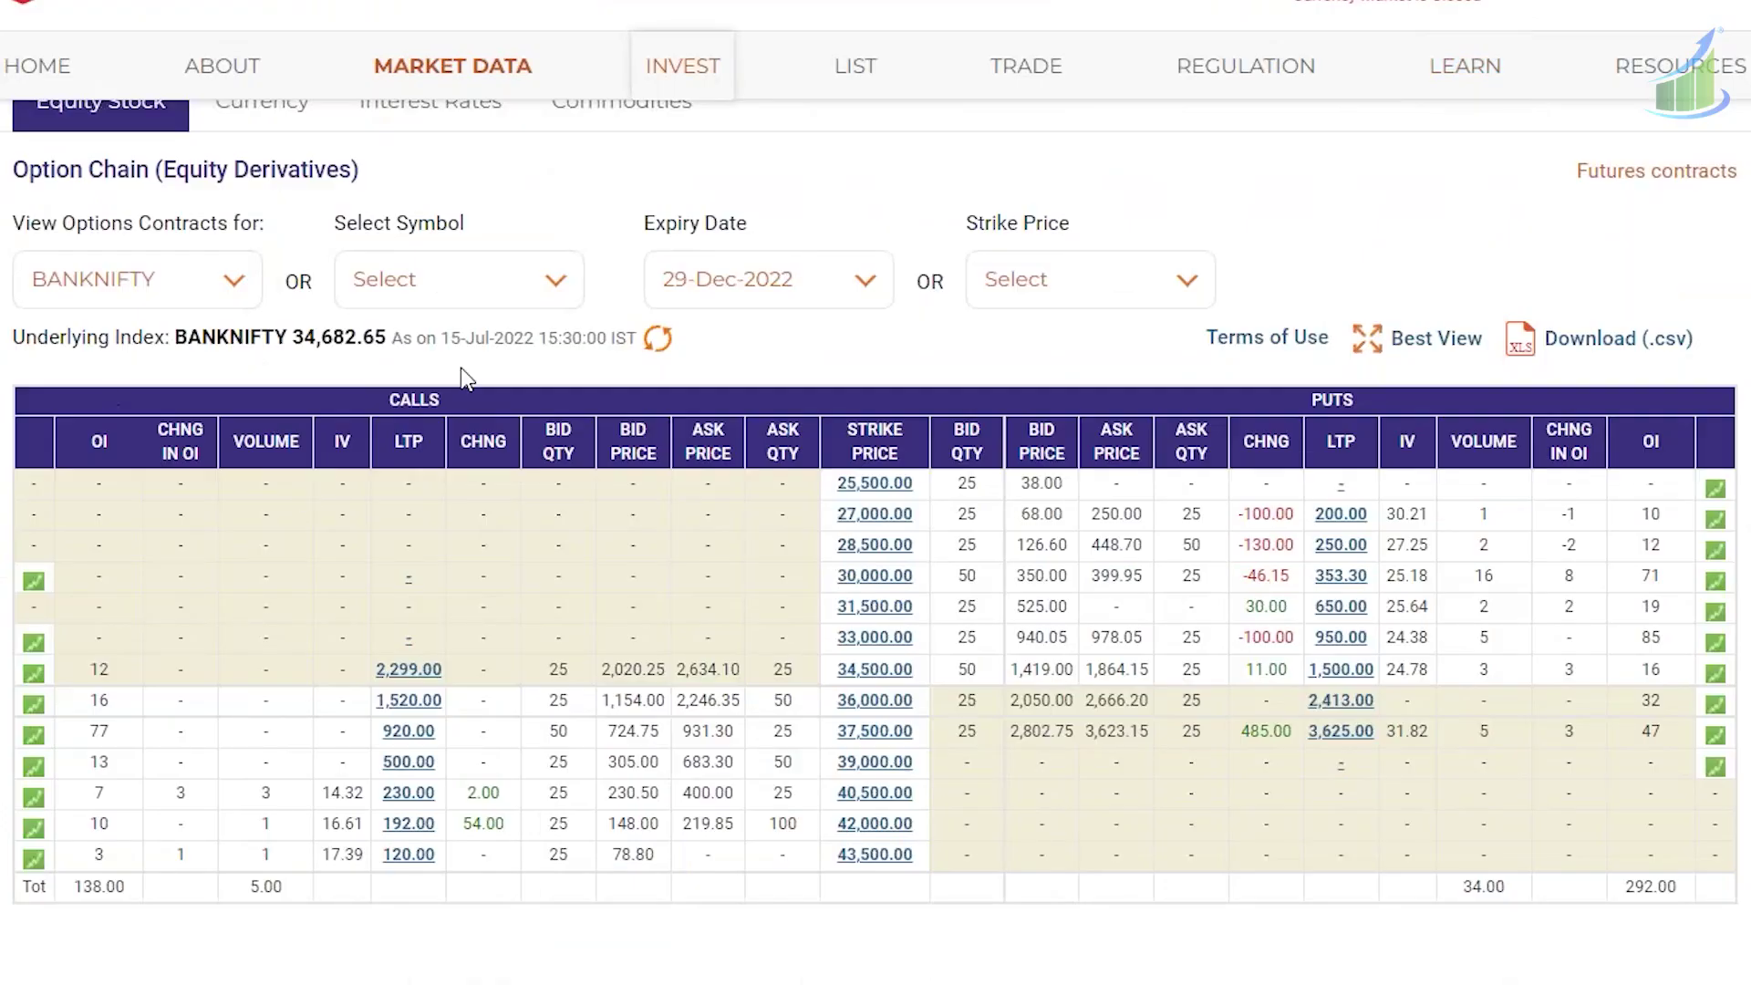
On the NSE option chain page, set the BANKNIFTY expiry date to 21-Jul-2022 and highlight the call data for strike 35,000.
click(829, 286)
click(735, 352)
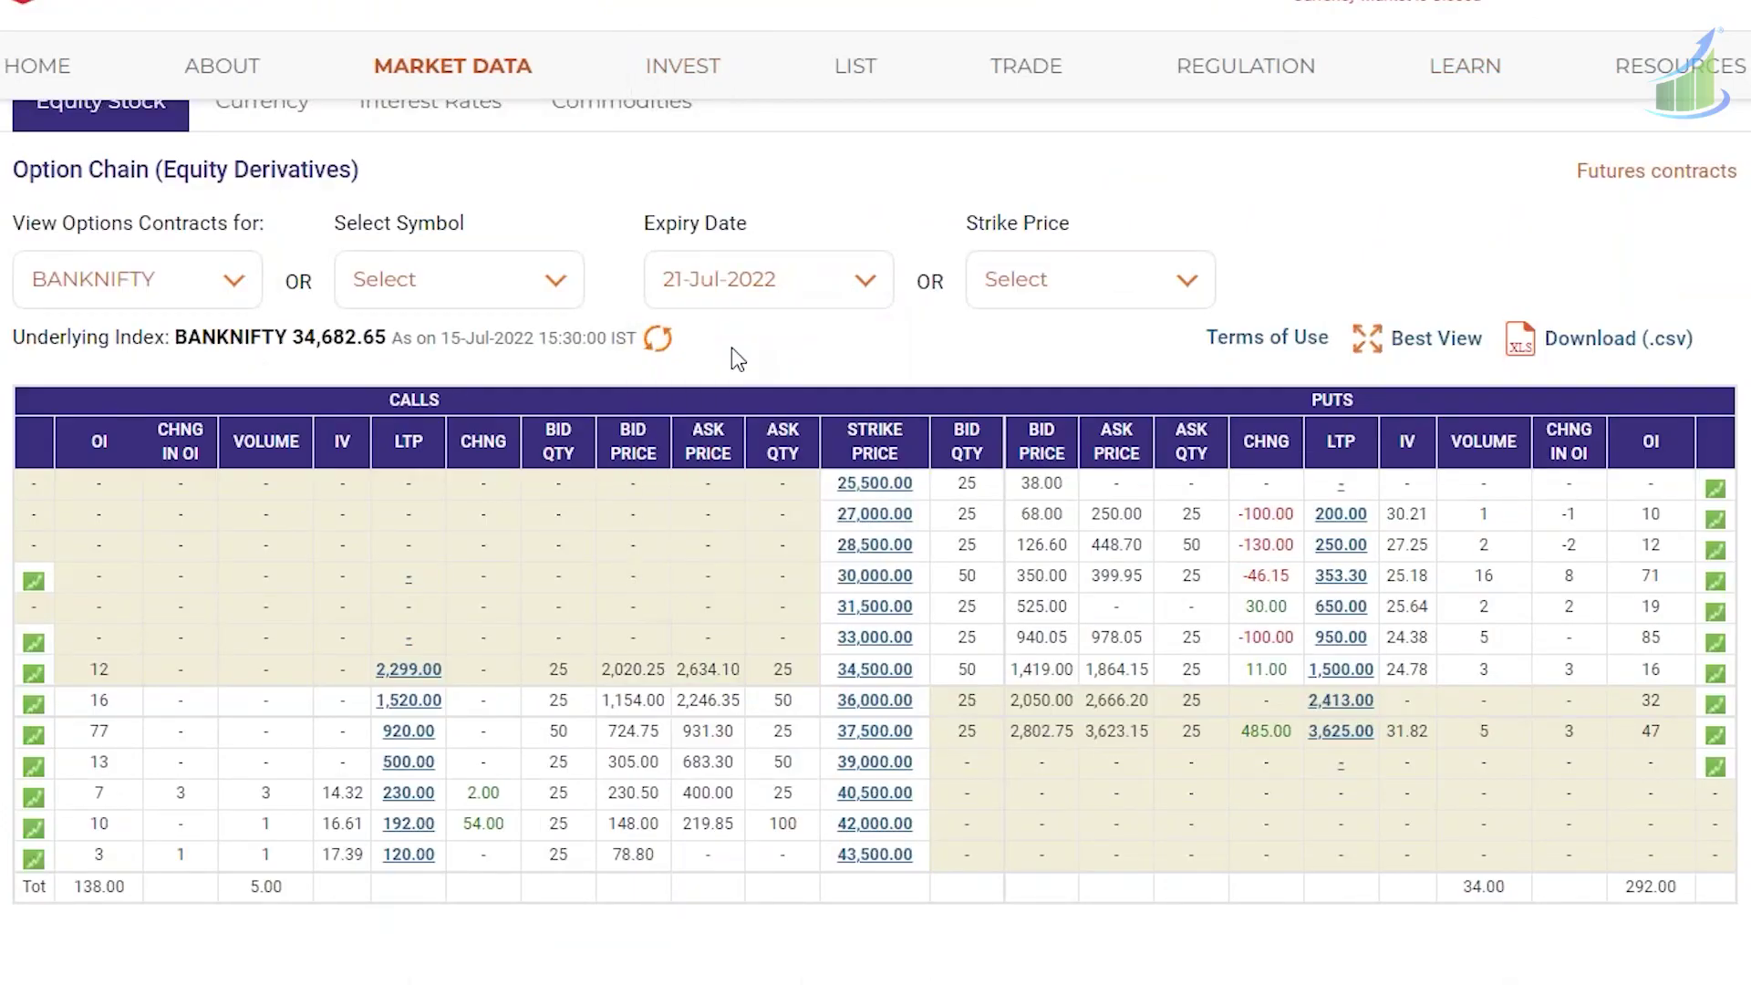
scroll(549, 786, down, 1)
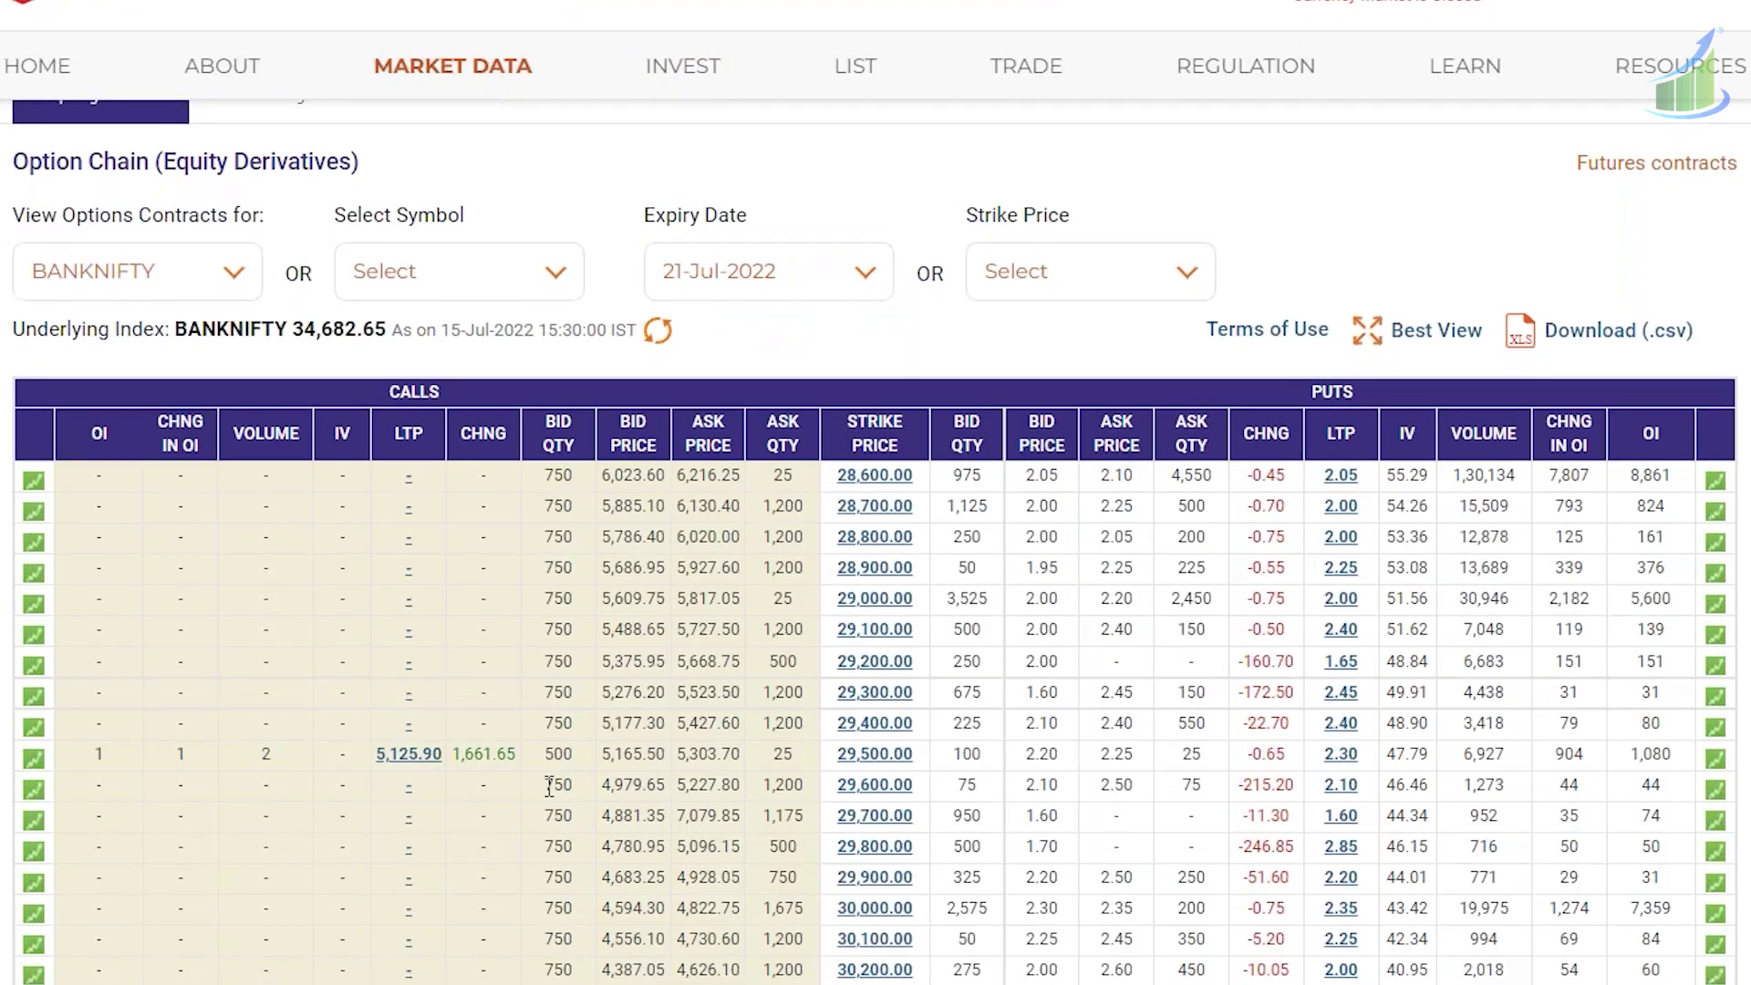
scroll(549, 786, down, 7)
scroll(876, 547, down, 8)
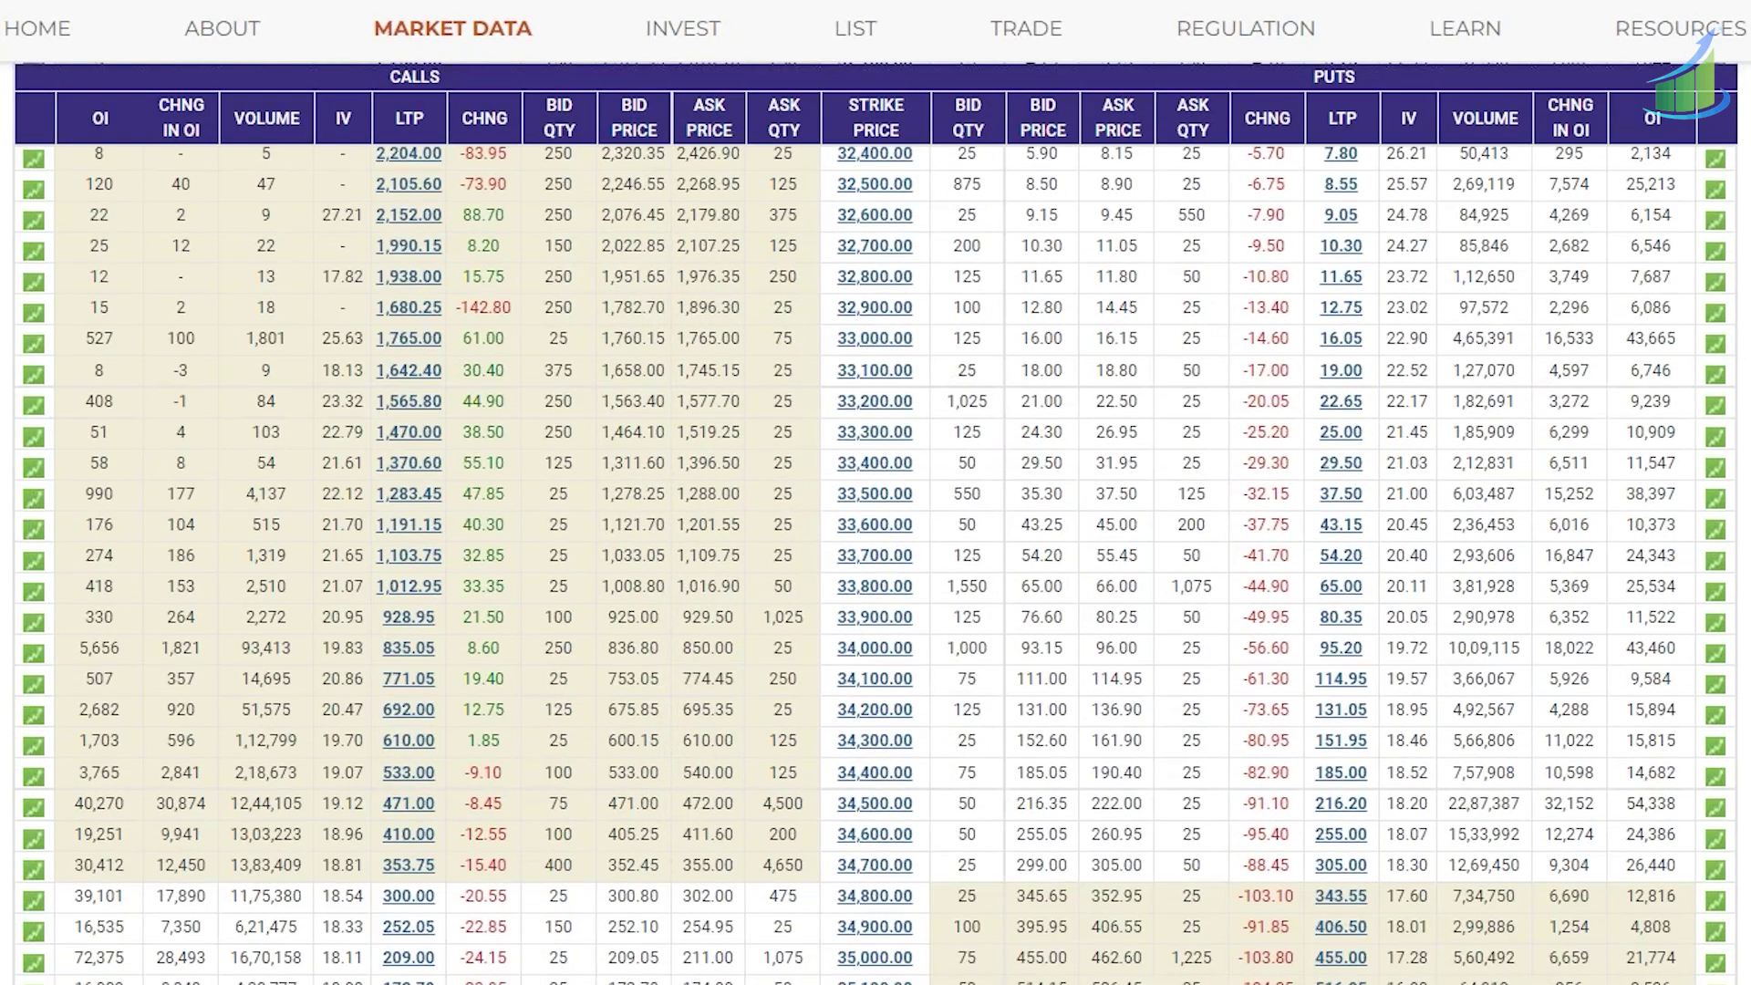
scroll(62, 563, down, 4)
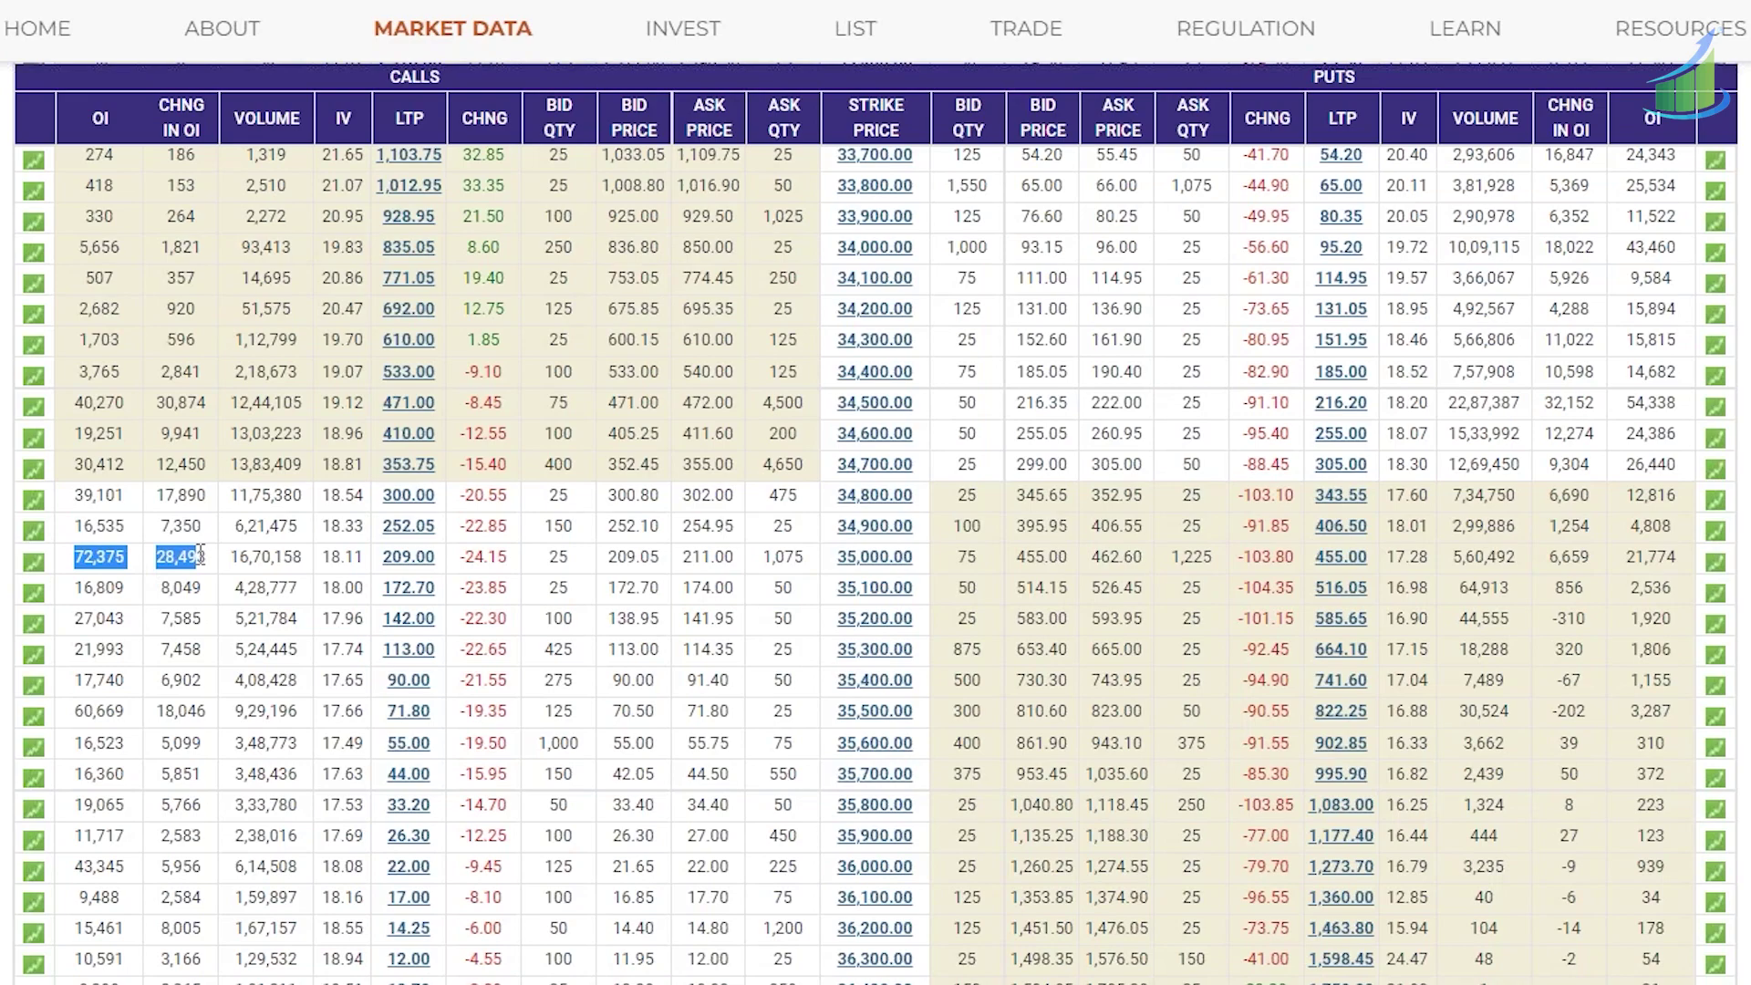
drag(199, 556, 917, 553)
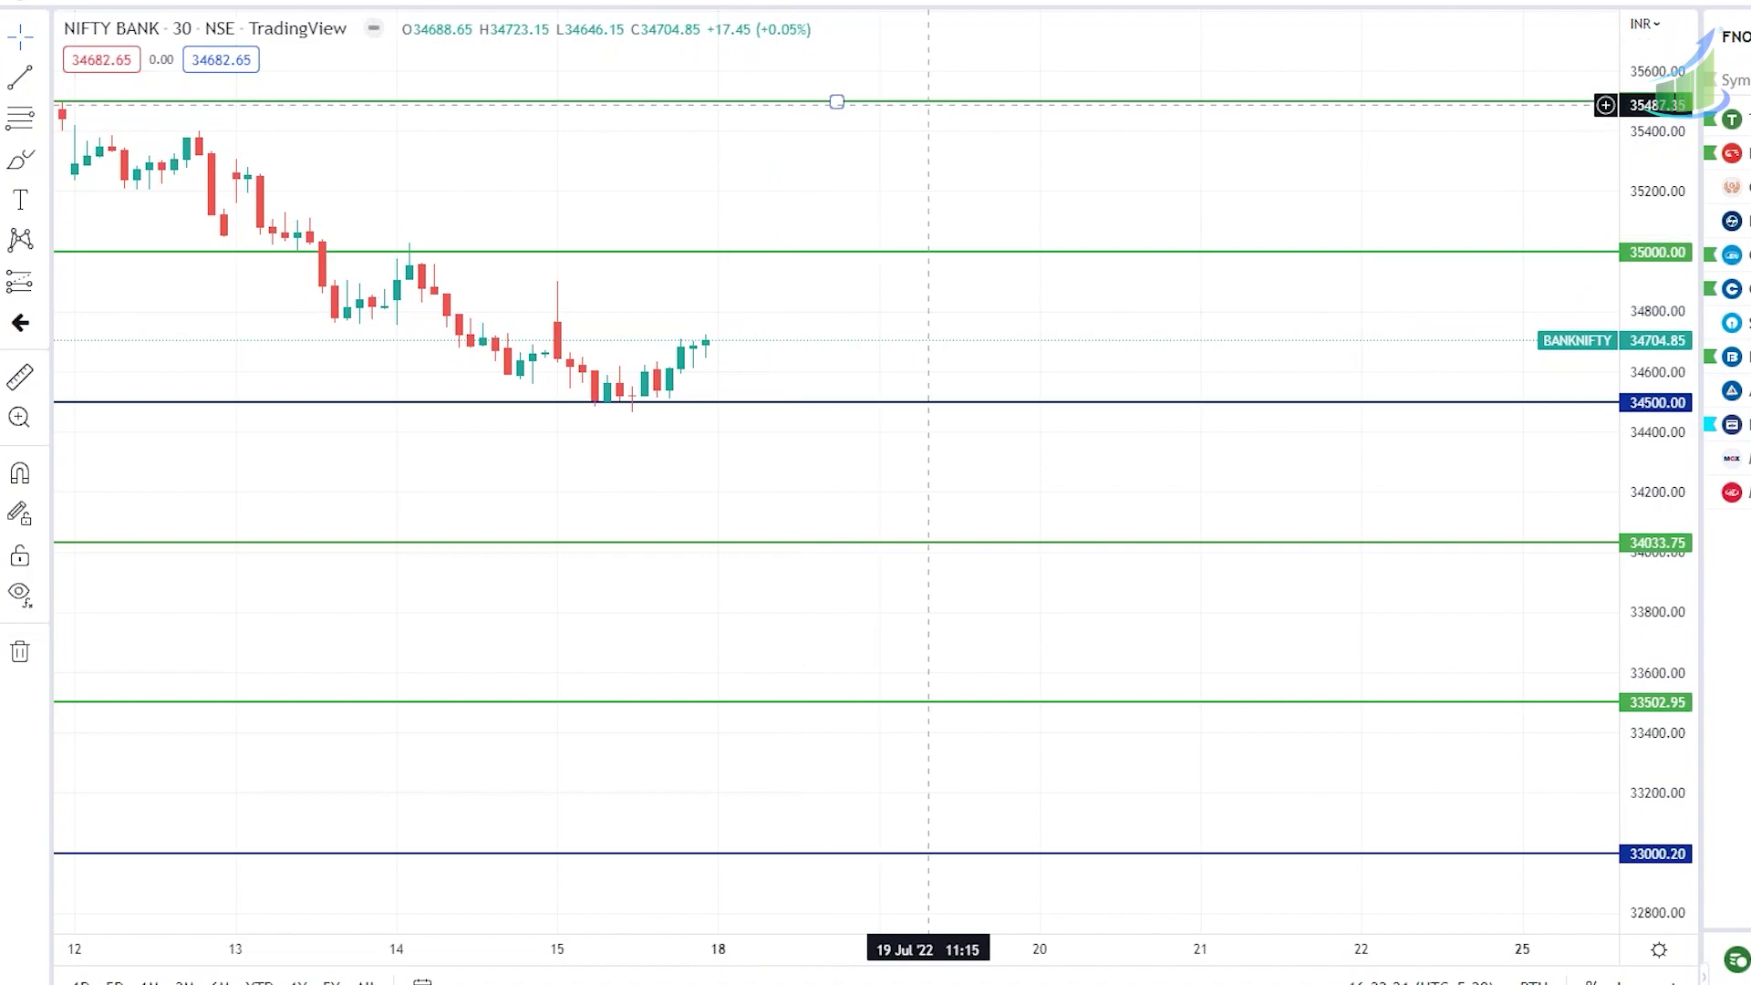
Sketch a breakout above the 35000 line that retests it in a marked box and rallies past the 35500 line.
scroll(928, 101, down, 3)
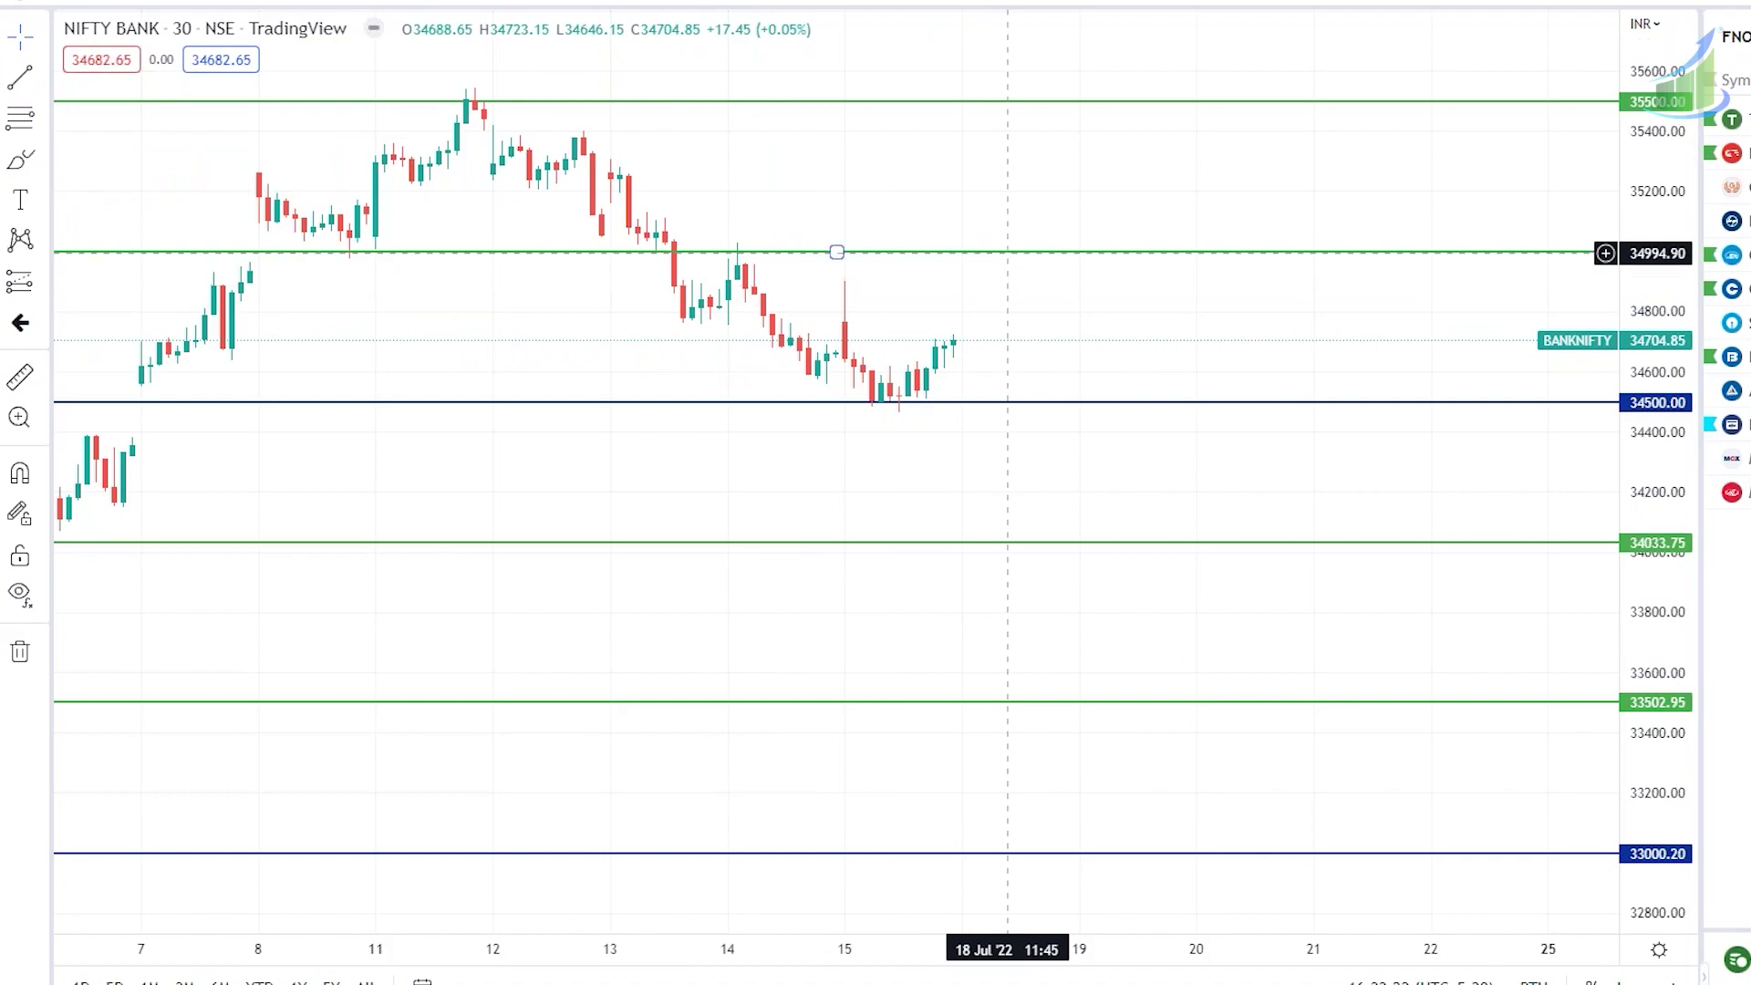
mouse_move(985, 268)
mouse_down()
mouse_move(988, 298)
mouse_move(987, 266)
mouse_up()
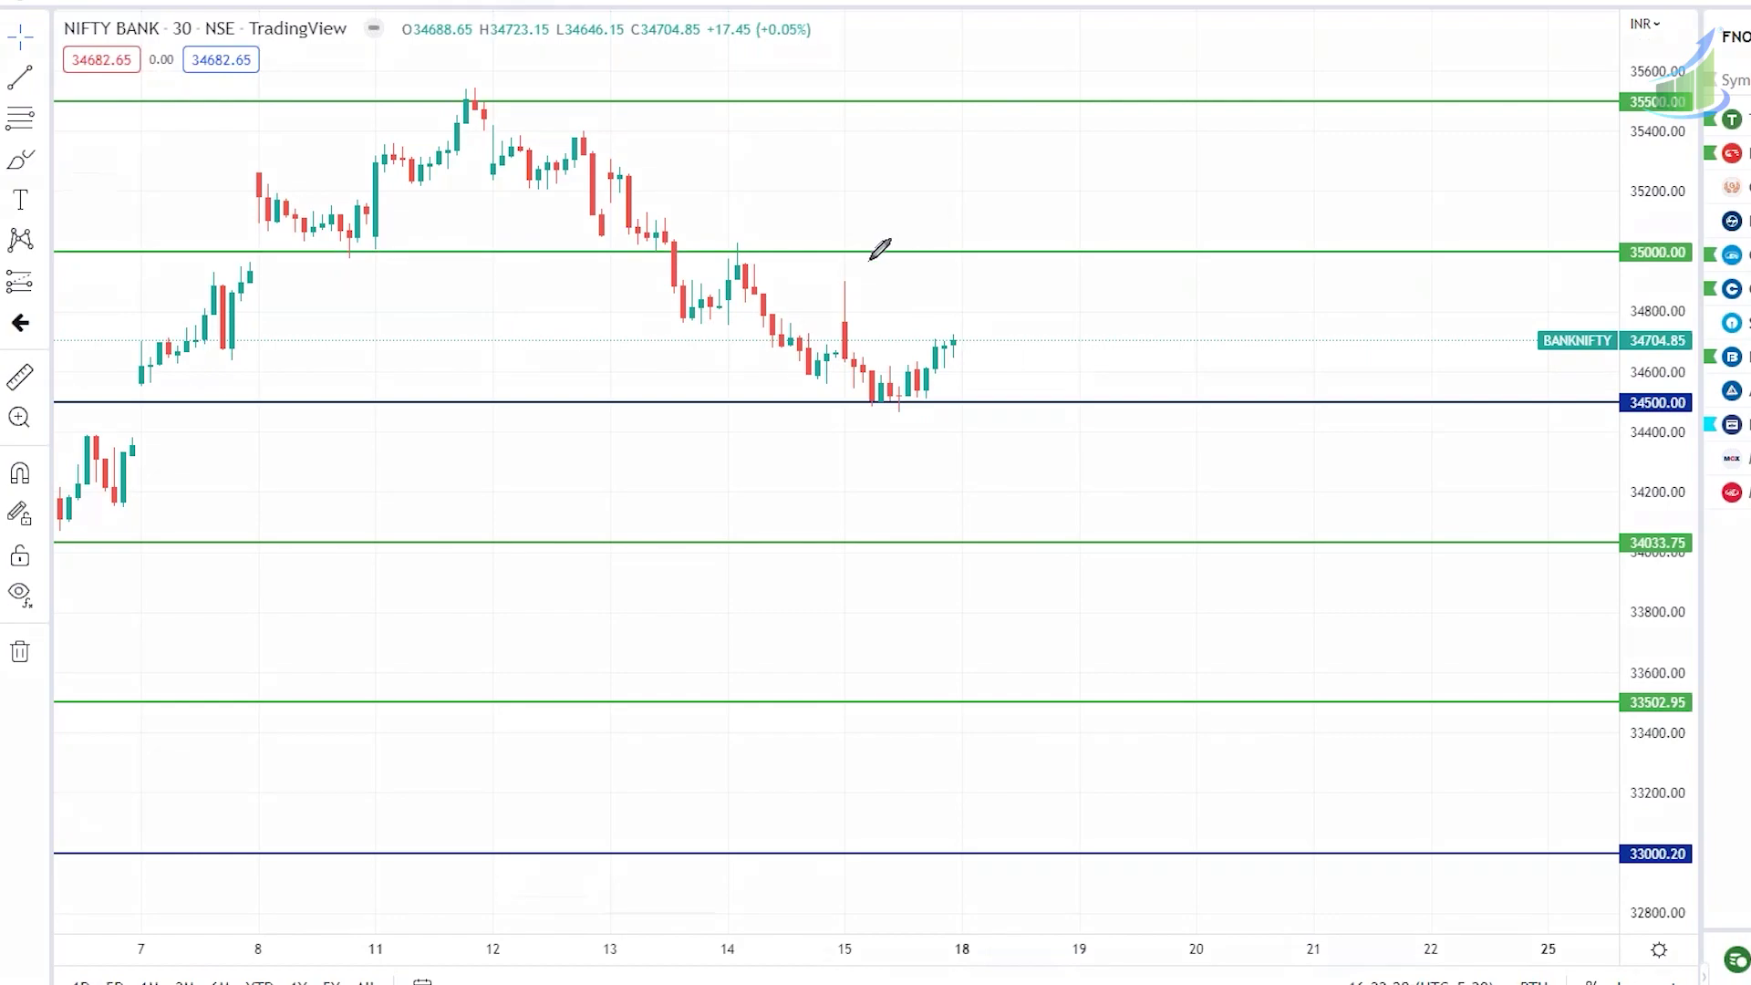
mouse_move(968, 247)
mouse_down()
mouse_move(1004, 204)
mouse_move(1038, 257)
mouse_up()
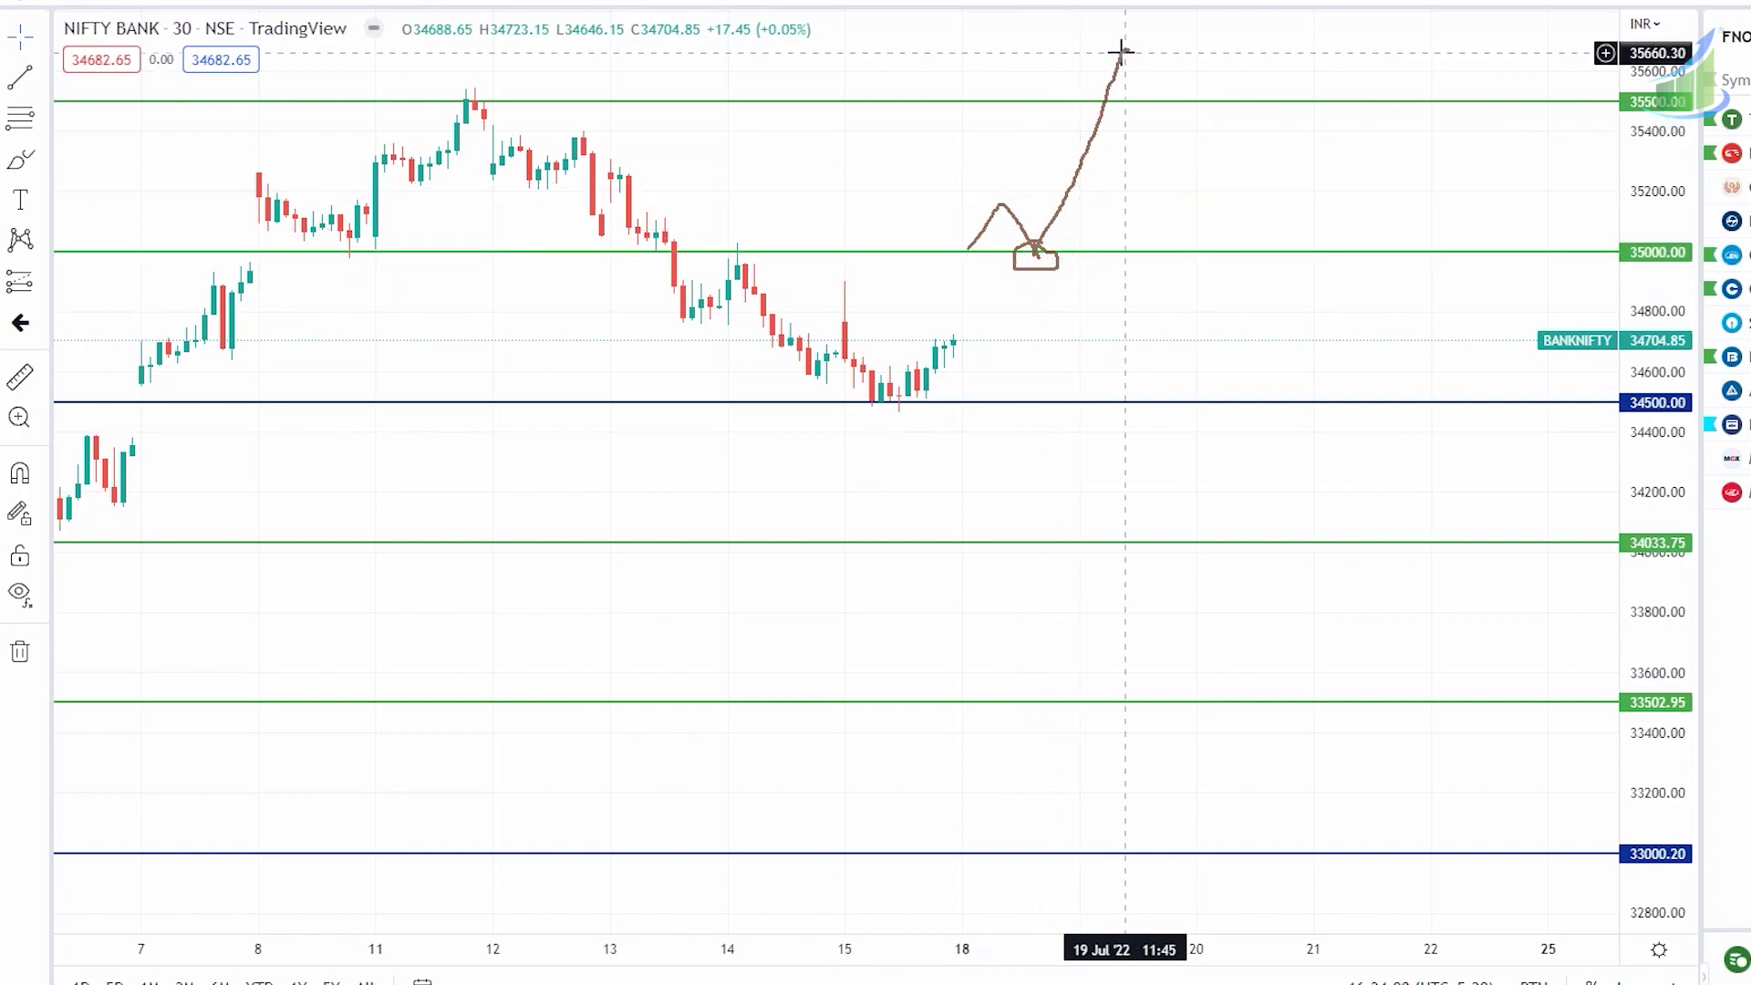
drag(1122, 51, 1129, 50)
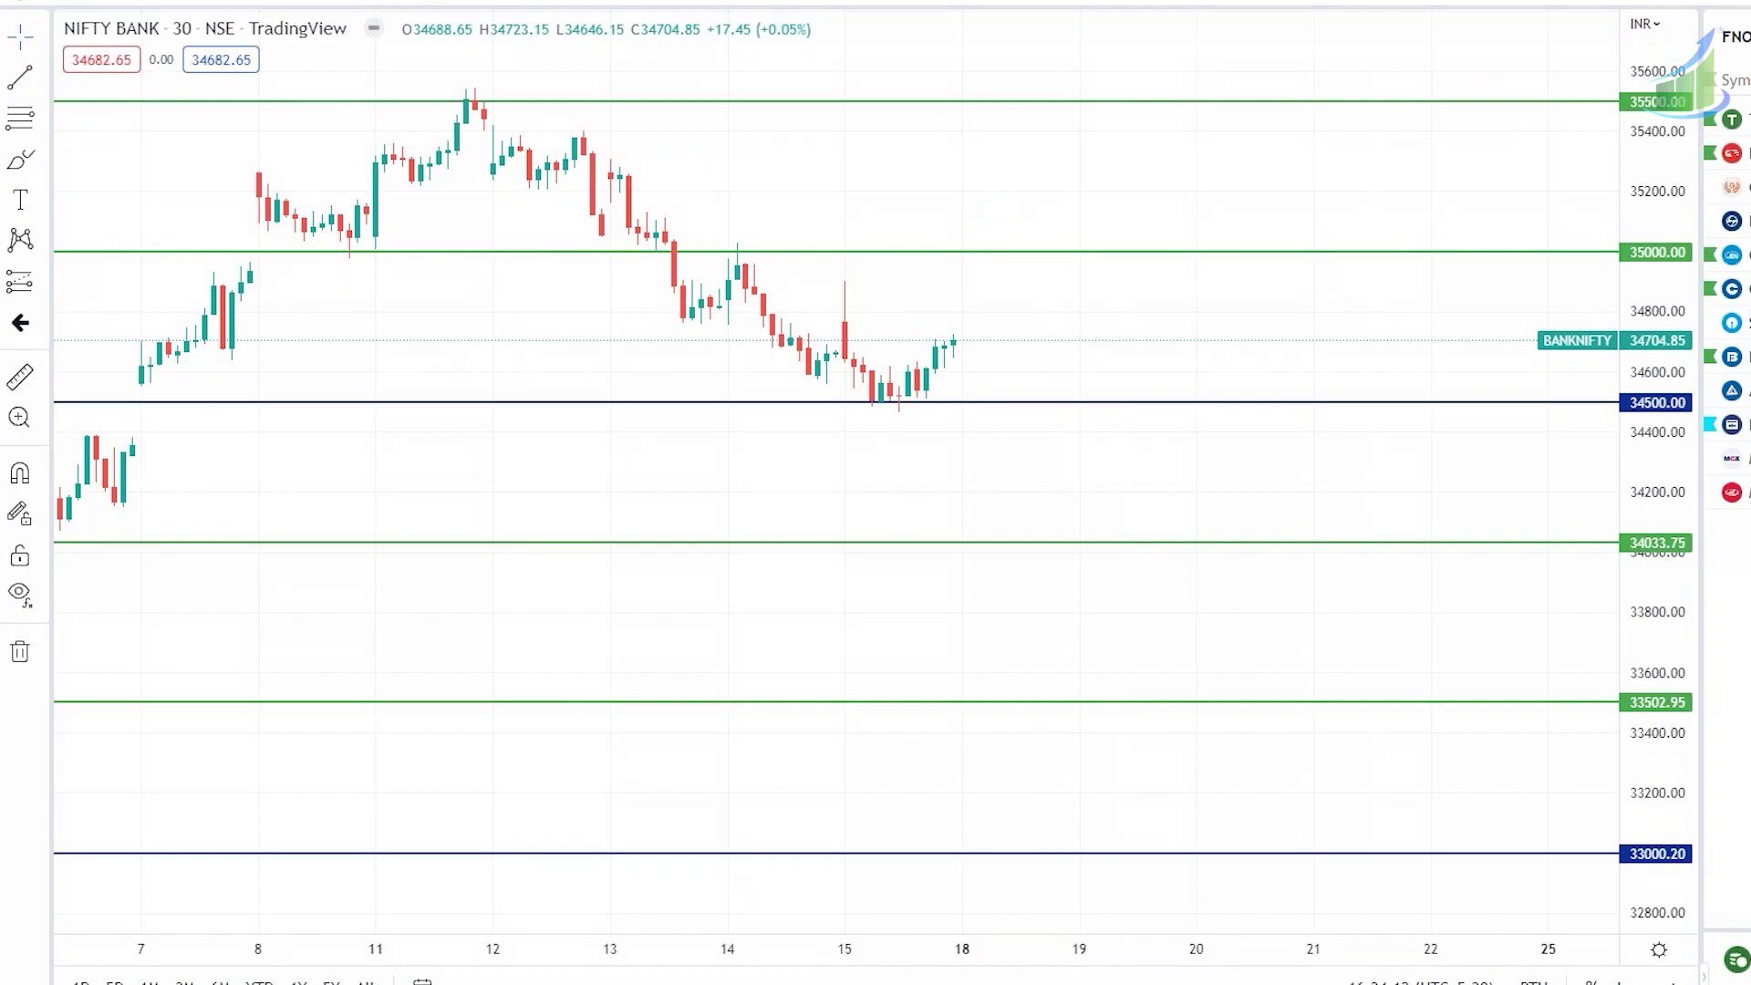
Examine the May and June price swings between the 33000.20 and 35995.10 lines in the older chart history.
scroll(1304, 423, down, 5)
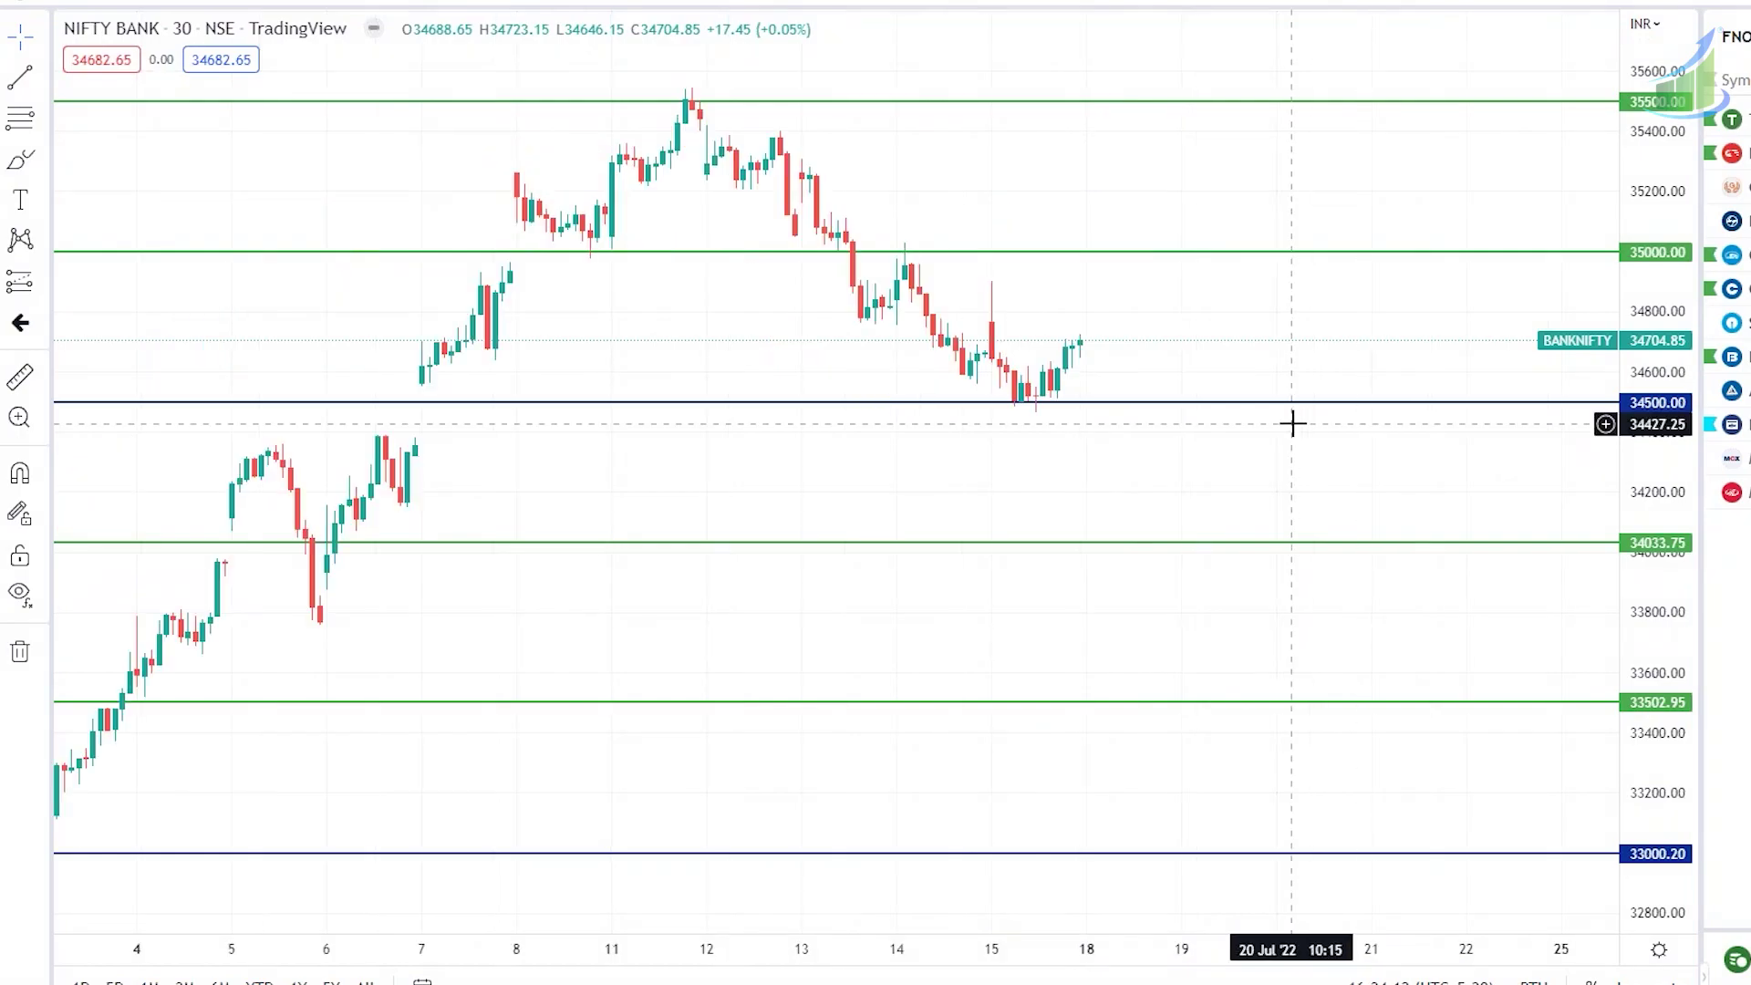
drag(1652, 387, 1652, 428)
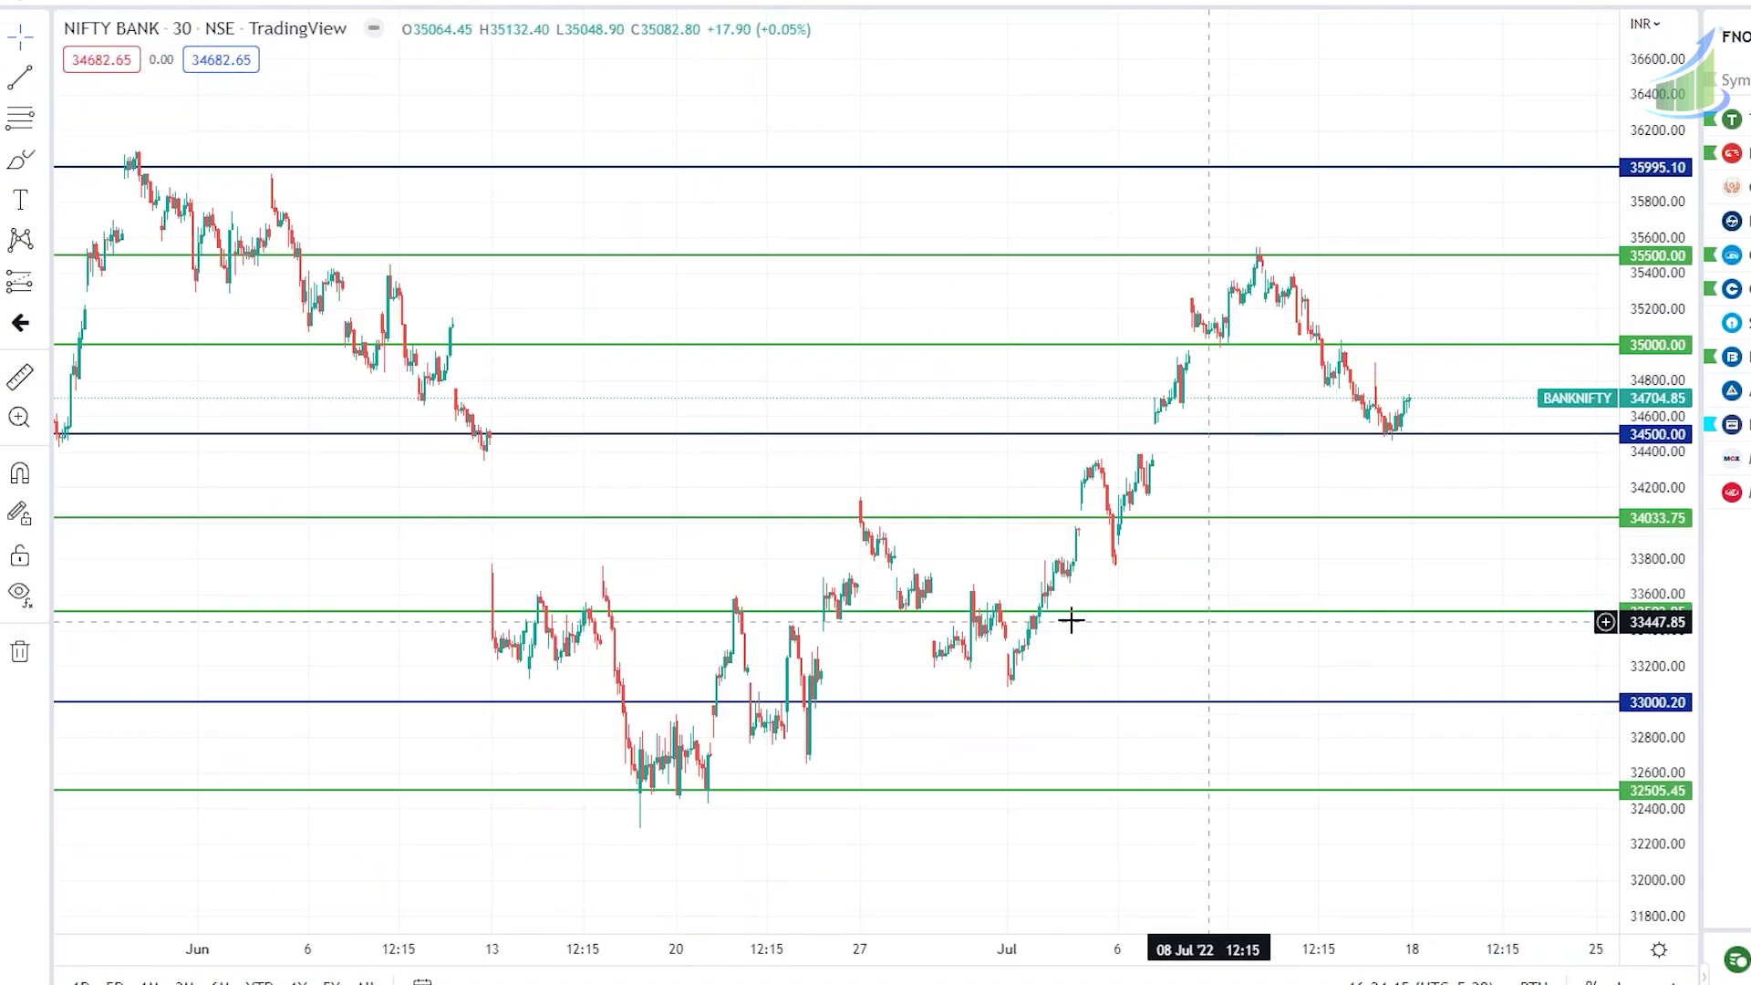
scroll(1051, 222, down, 4)
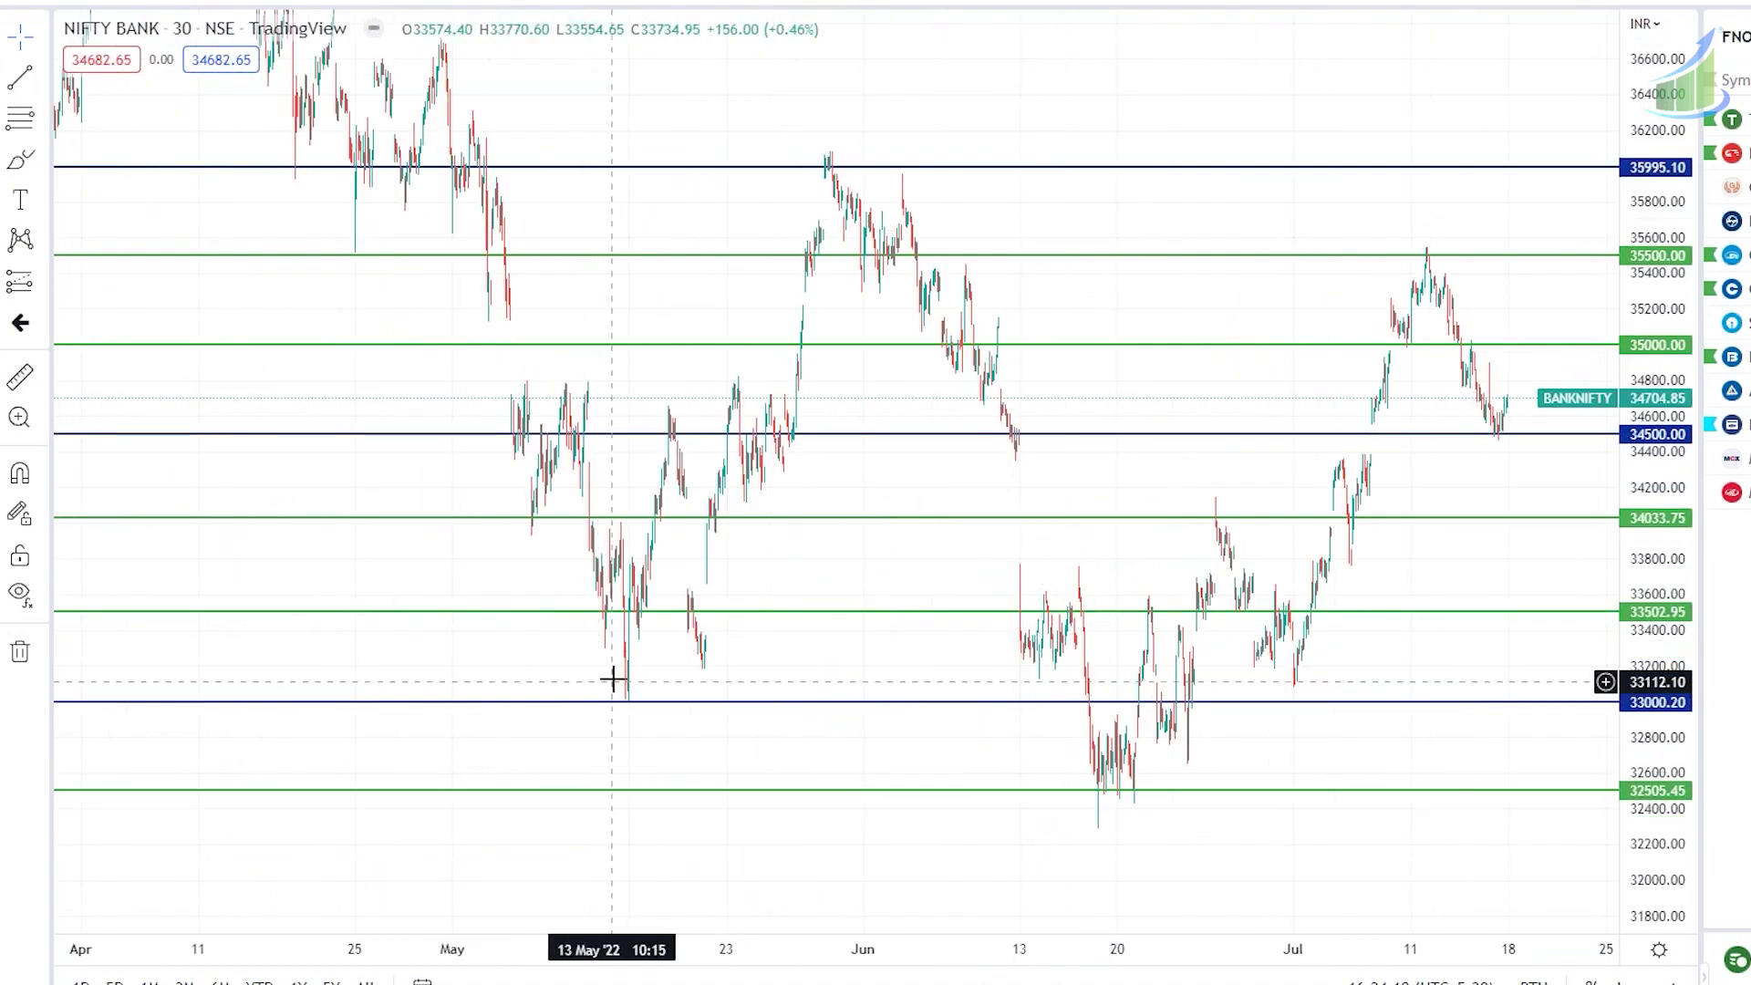
scroll(614, 684, up, 3)
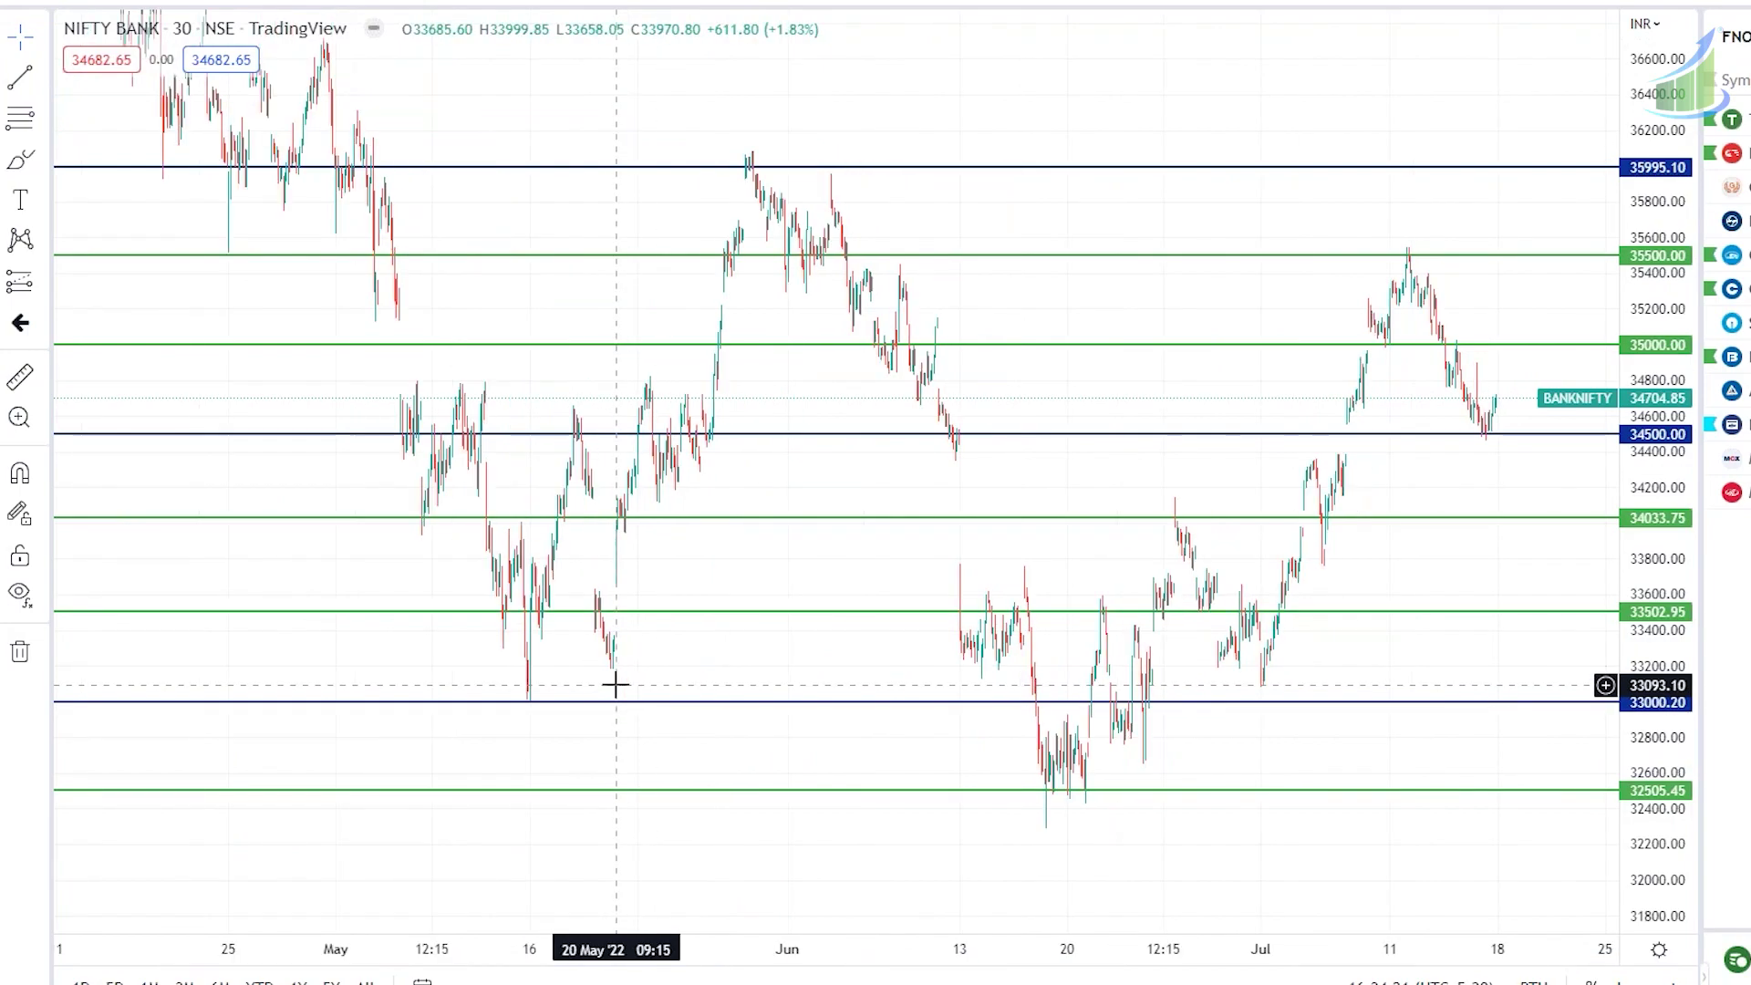
drag(504, 656, 803, 650)
scroll(586, 684, left, 5)
scroll(566, 675, up, 3)
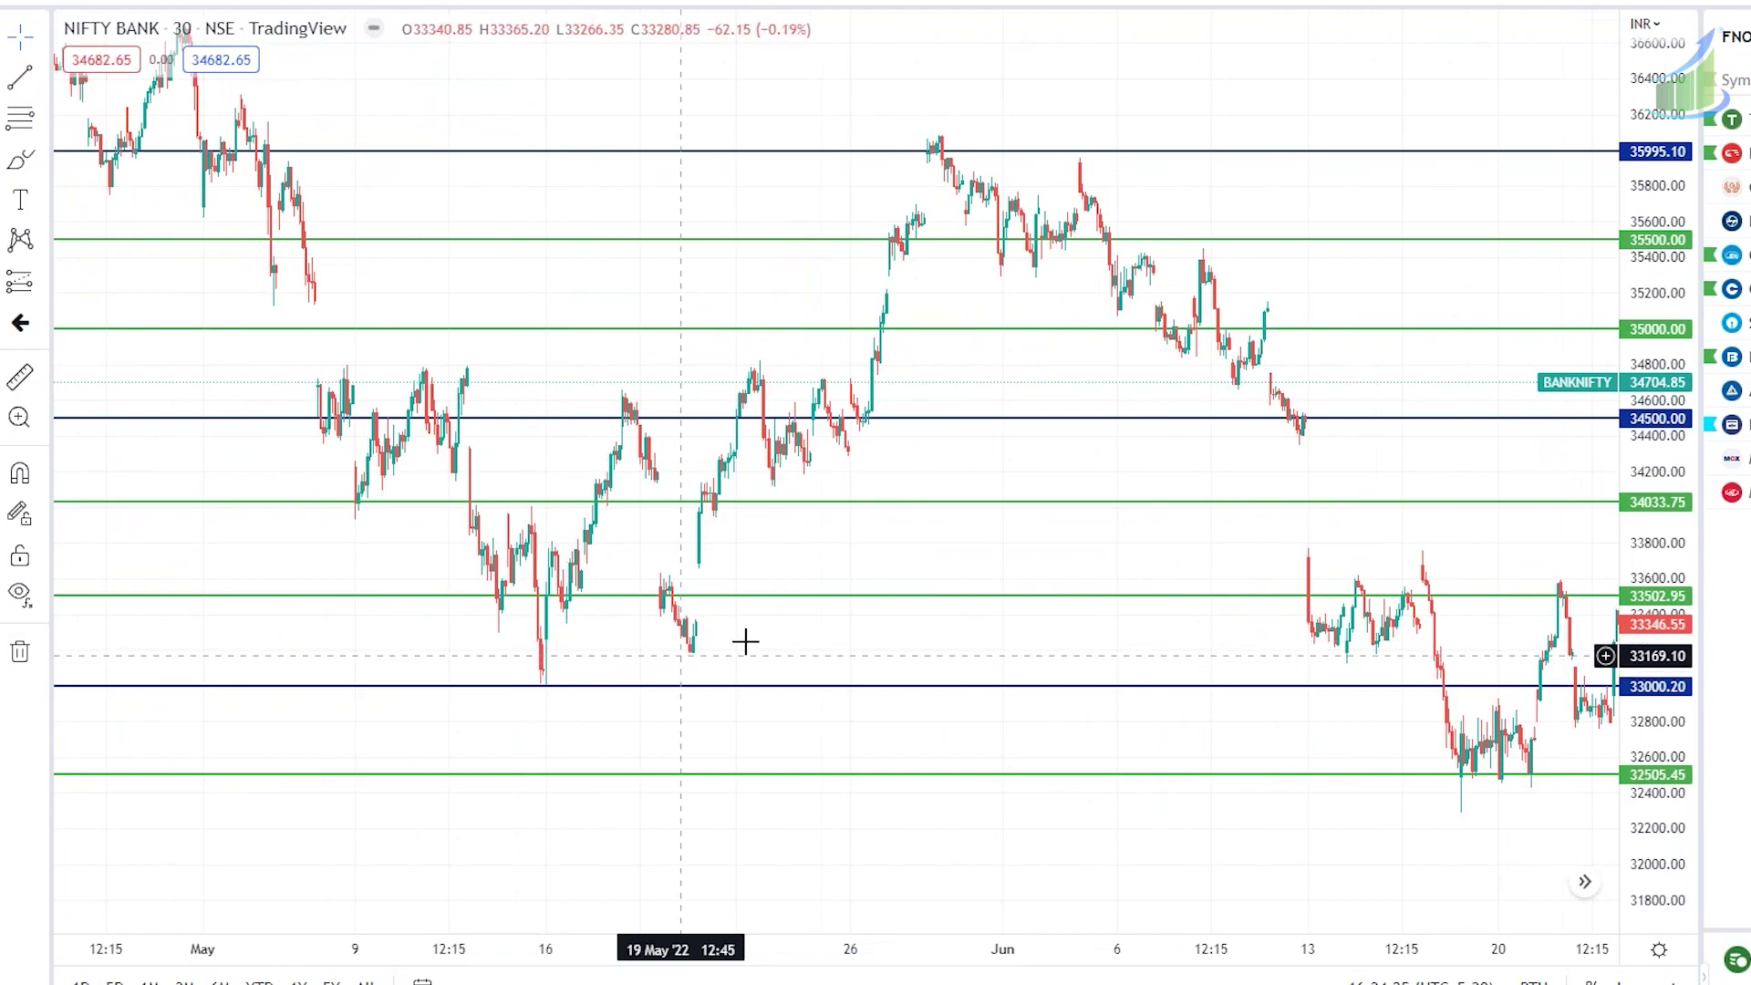
scroll(570, 648, up, 2)
drag(570, 647, 1178, 621)
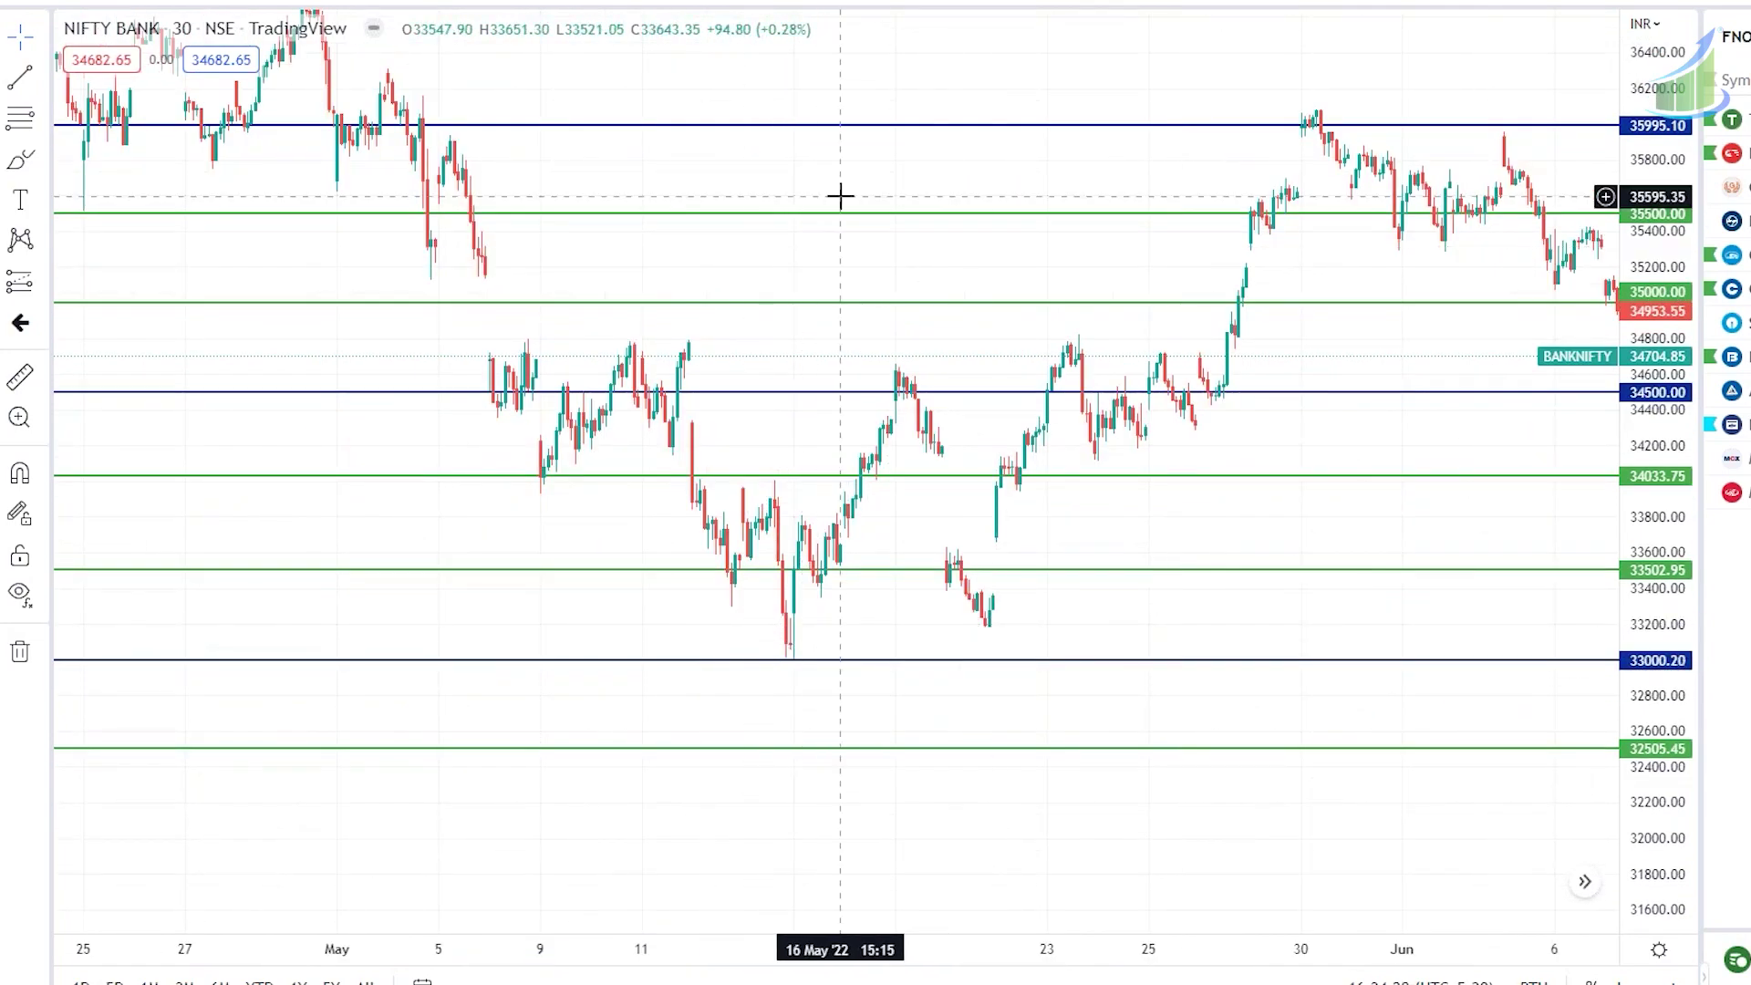
Add horizontal level lines at about 37001.70, 36513.90 and 37989.95 above the existing levels.
drag(840, 196, 946, 496)
scroll(801, 238, down, 2)
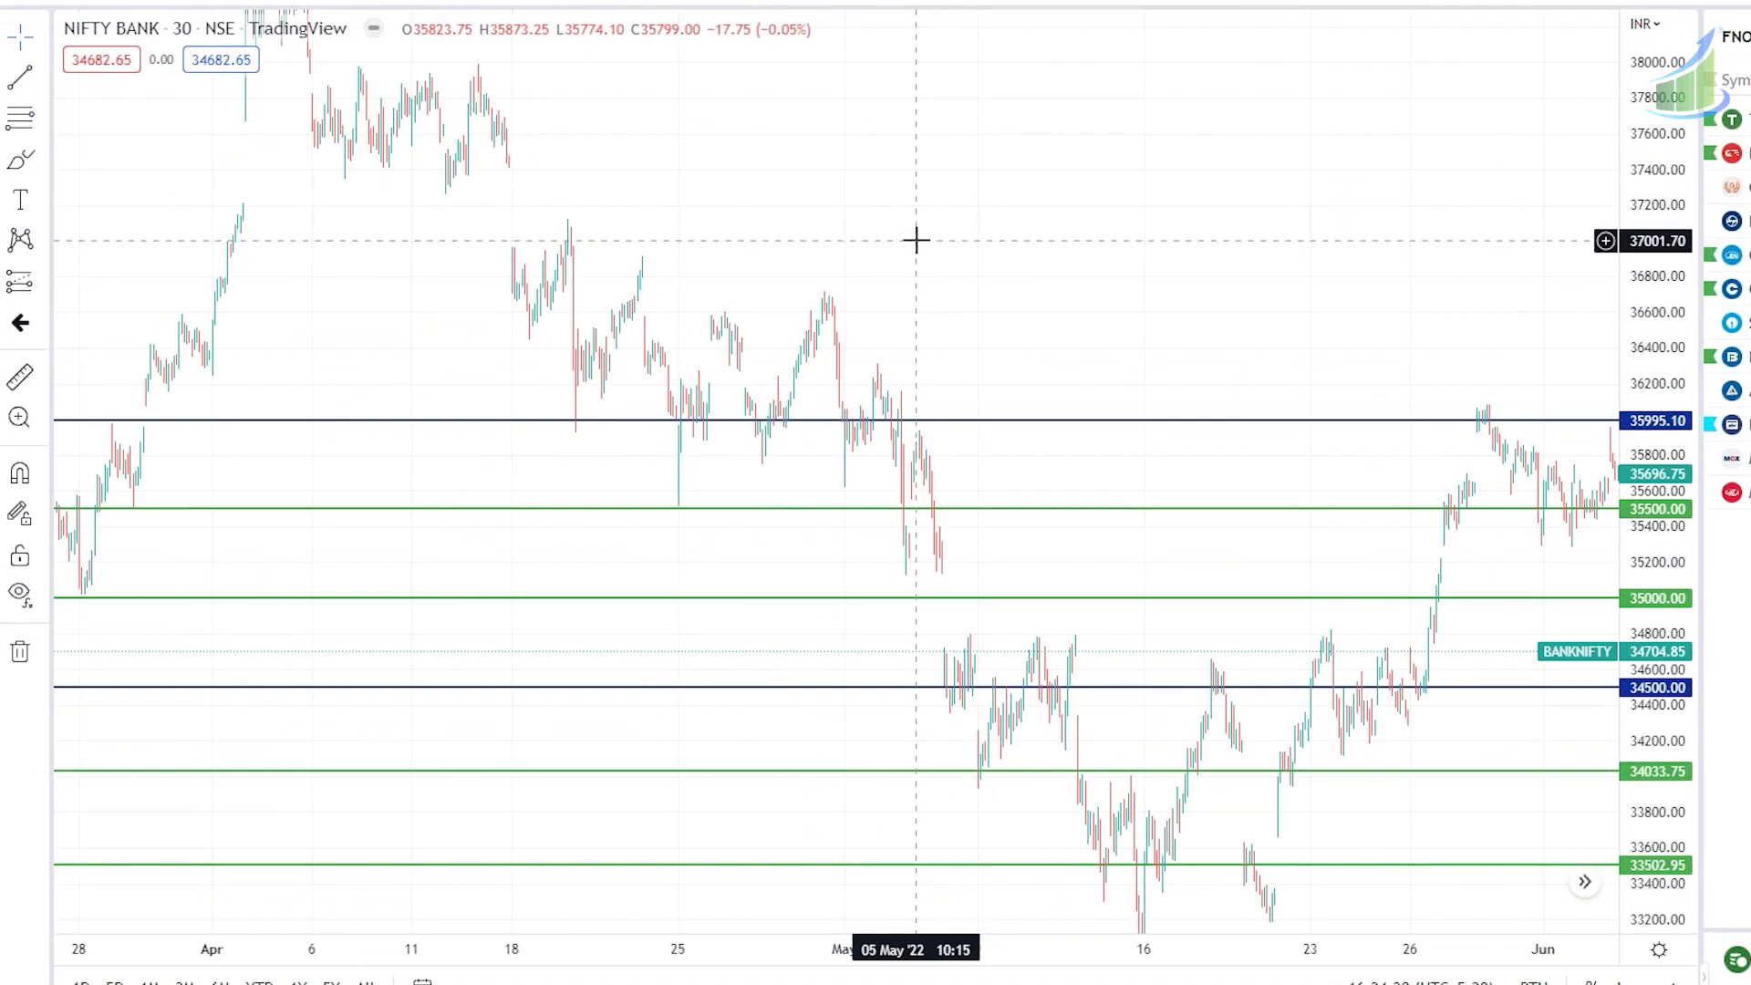
key(alt+h)
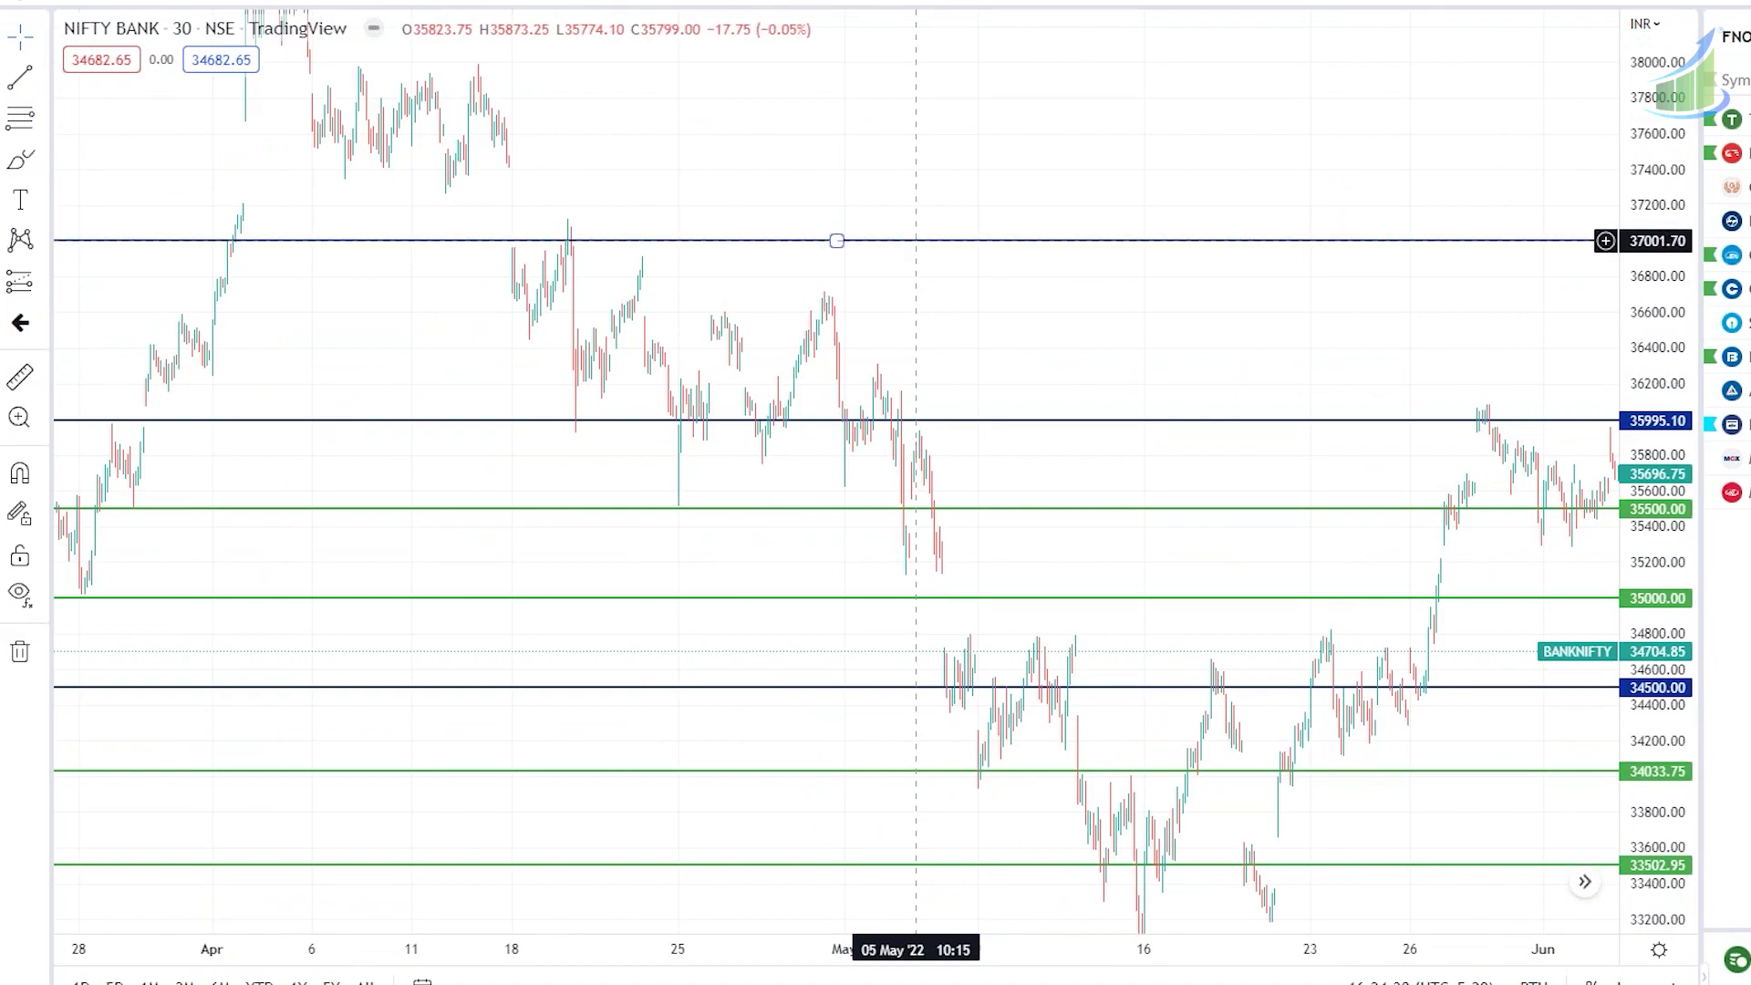
click(938, 326)
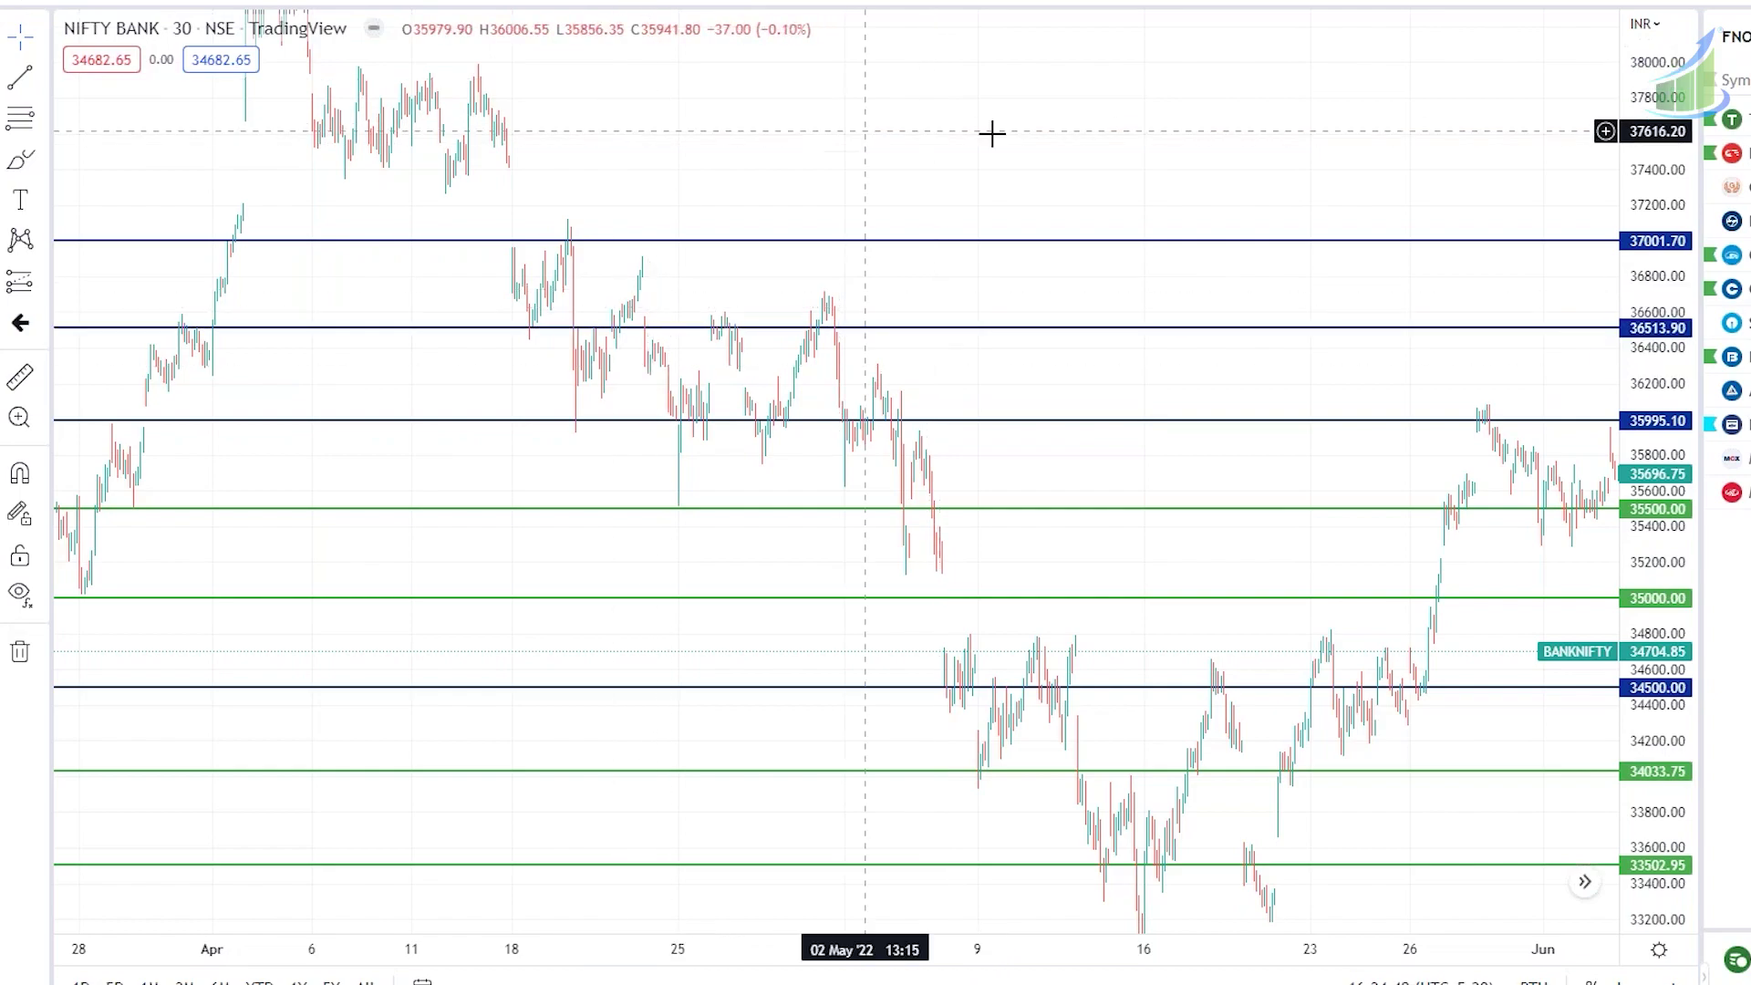
drag(991, 133, 977, 341)
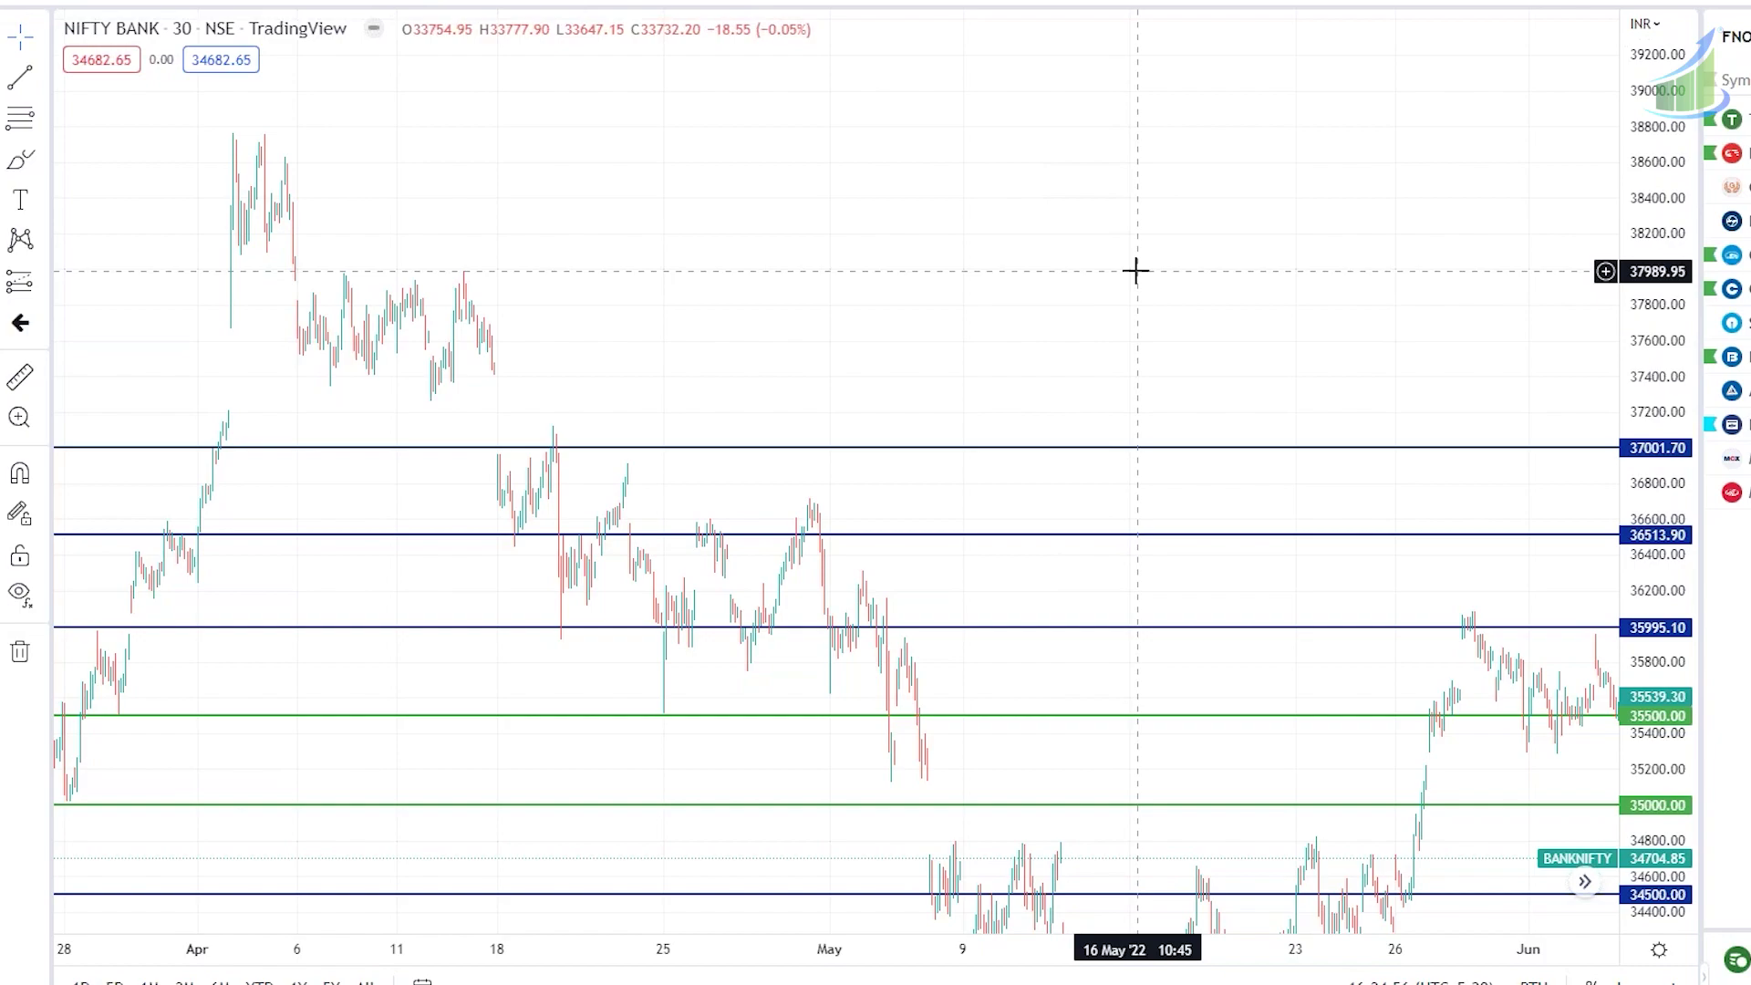
key(alt+h)
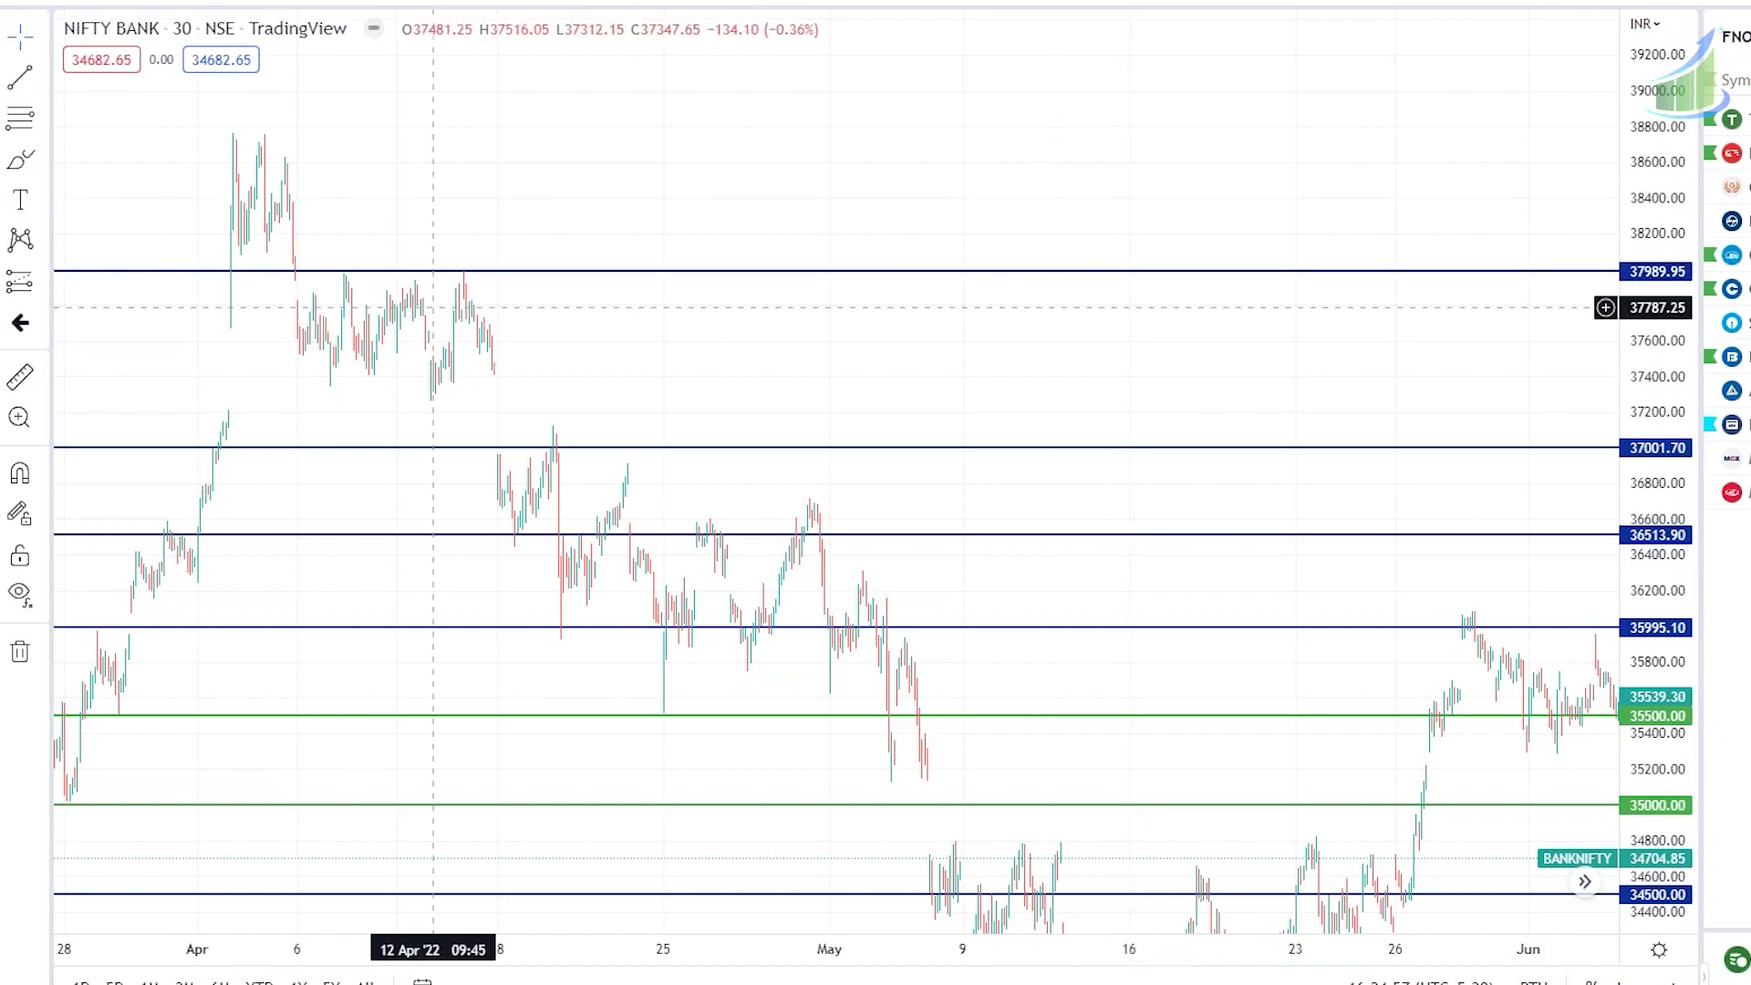
click(271, 302)
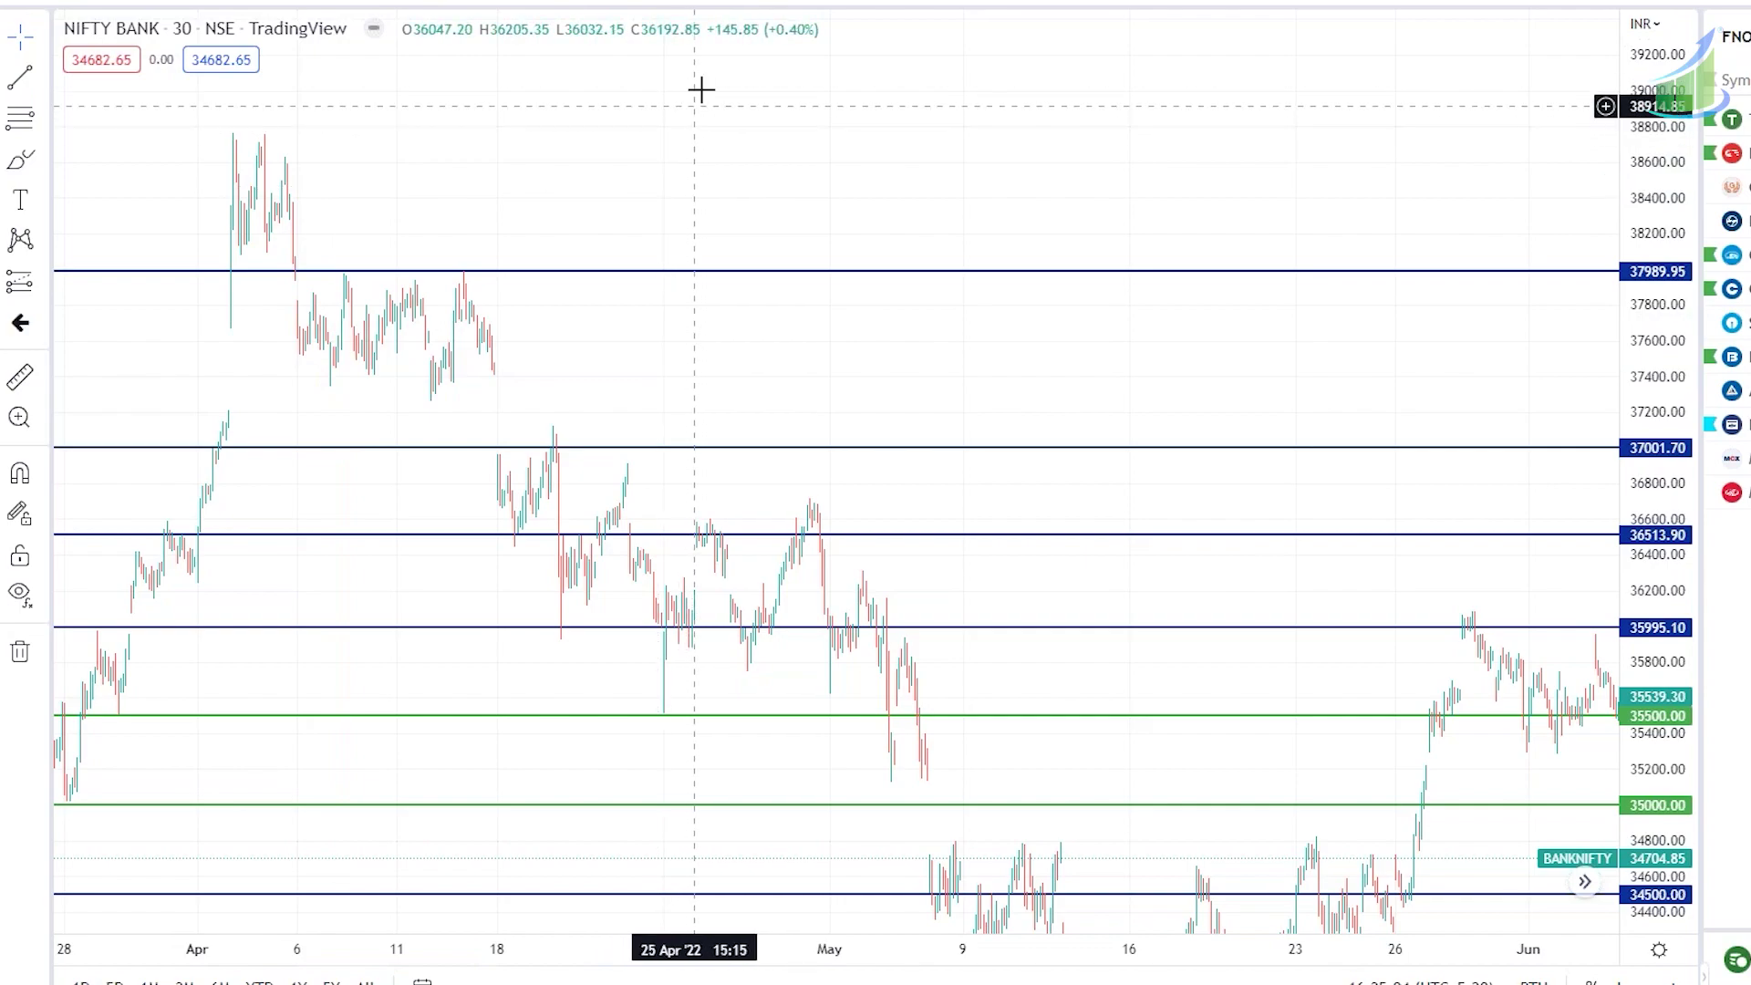
Examine the latest July price action around the 34500, 35000 and 35500 level lines on the 30-minute chart.
scroll(781, 156, down, 4)
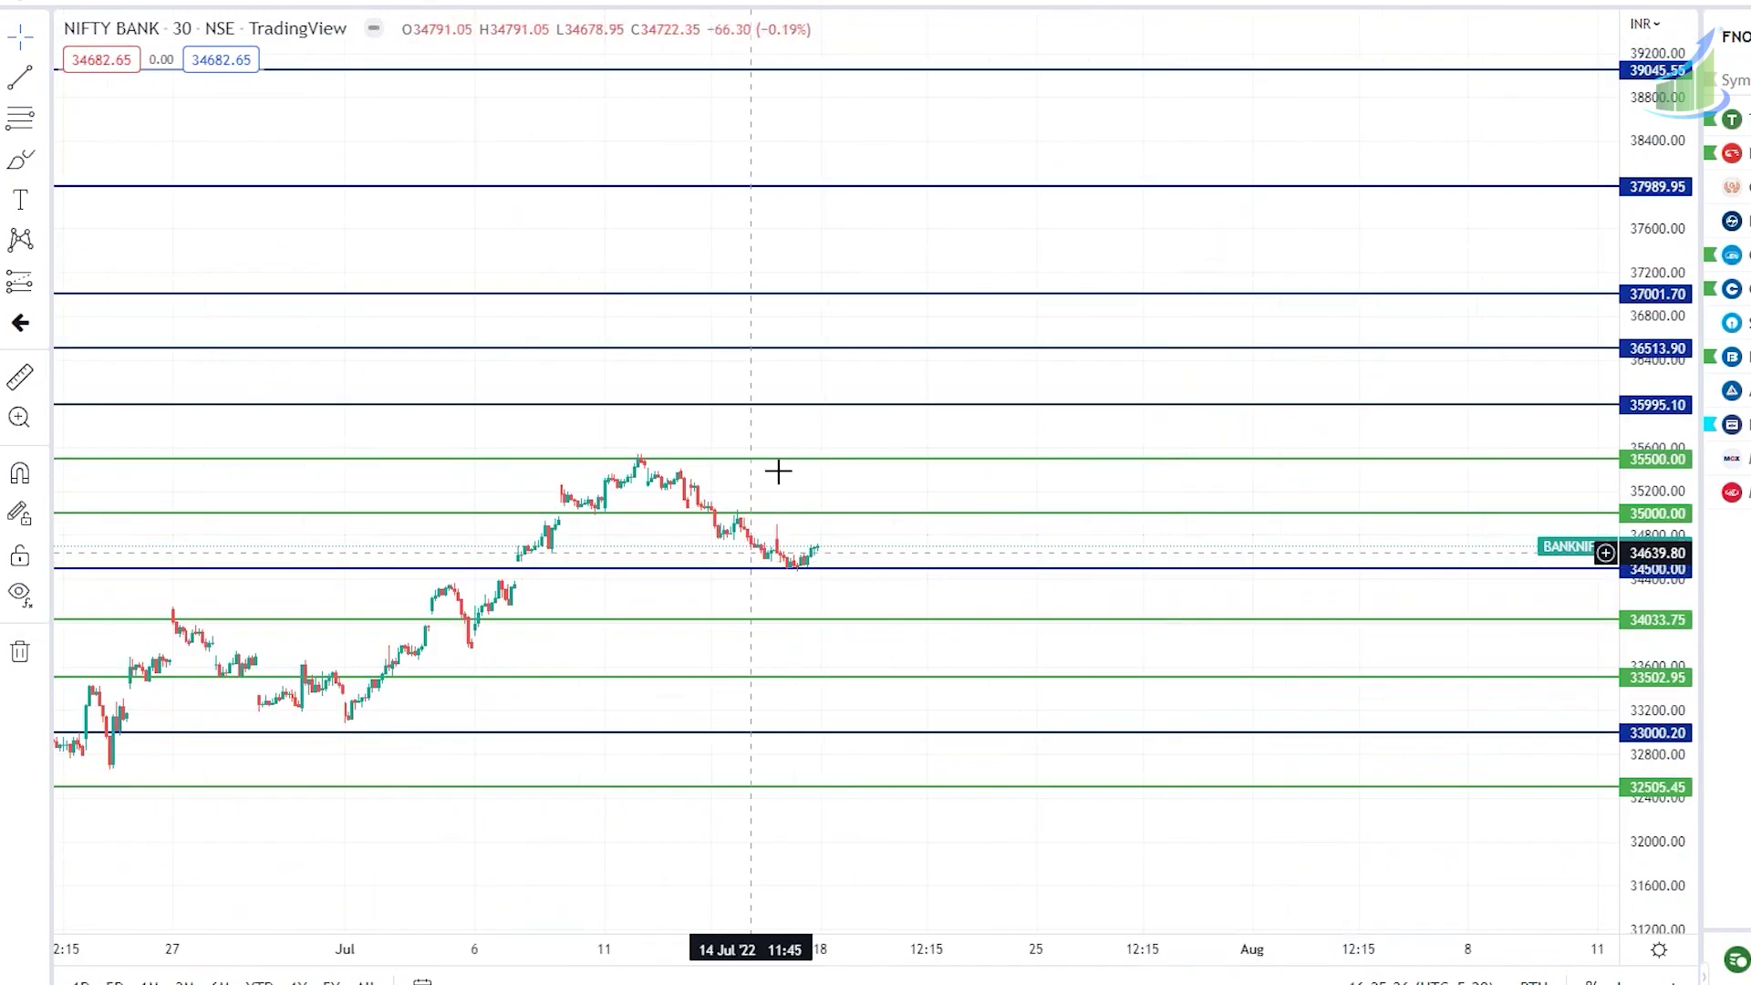
scroll(1650, 501, up, 3)
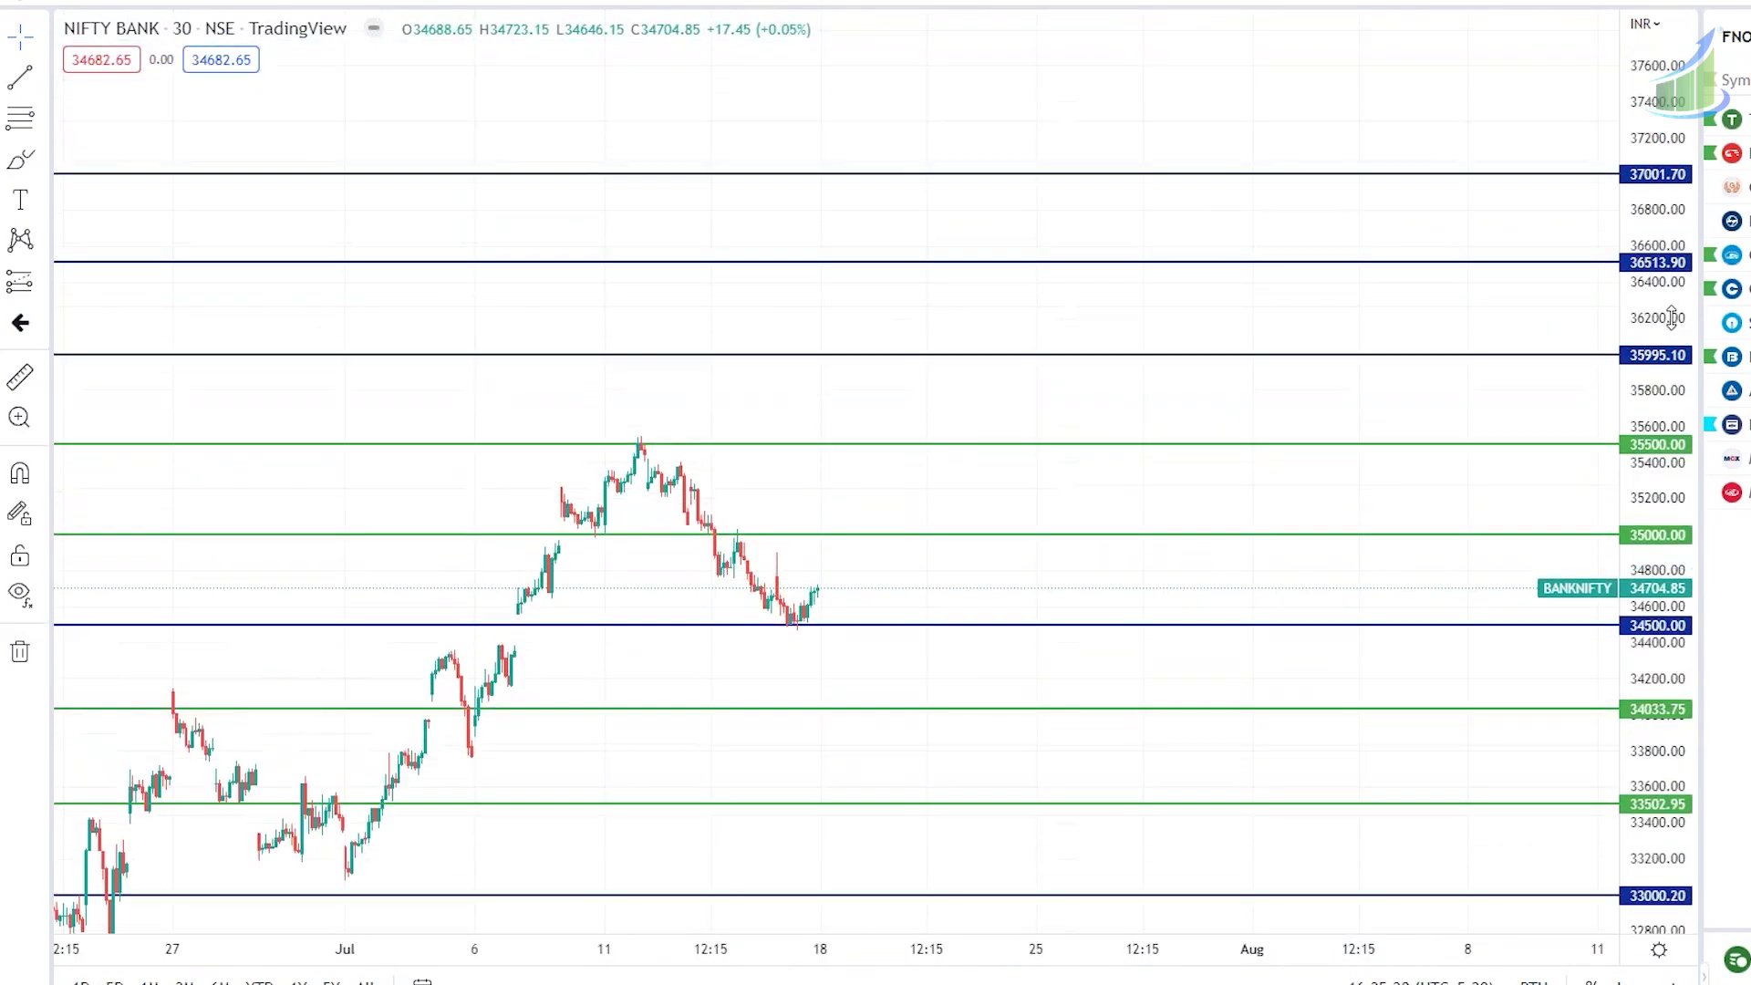
scroll(1651, 502, up, 3)
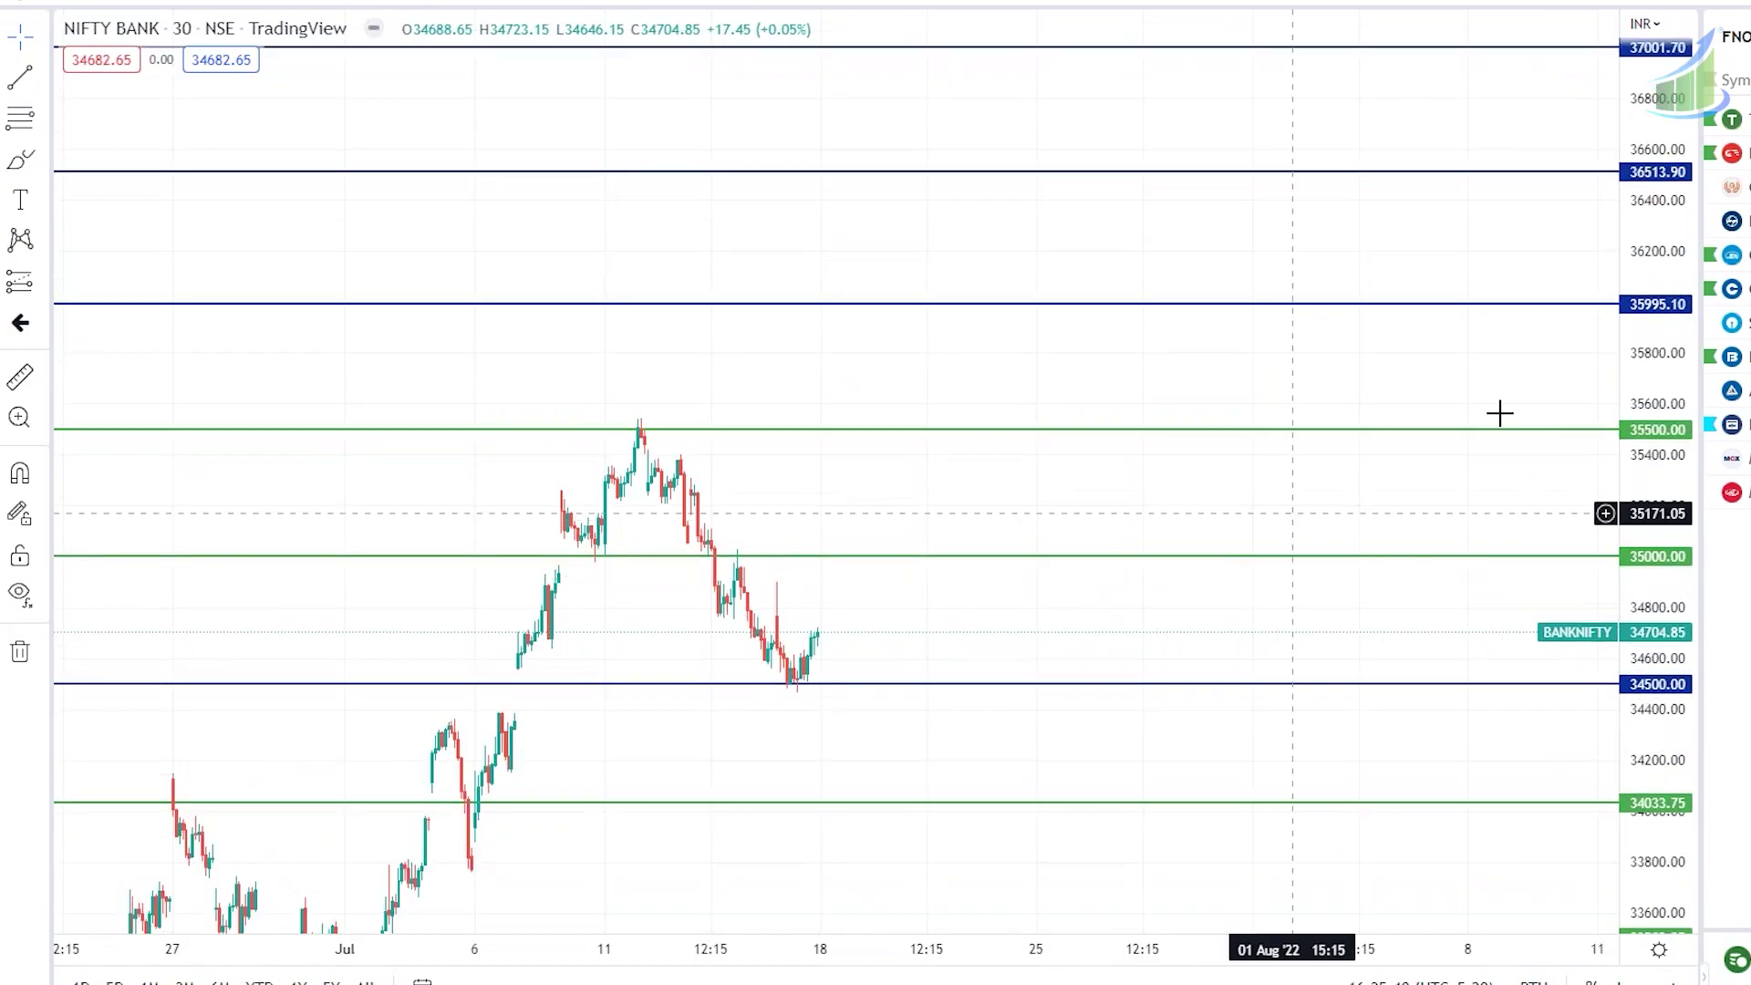
drag(1383, 383, 1427, 181)
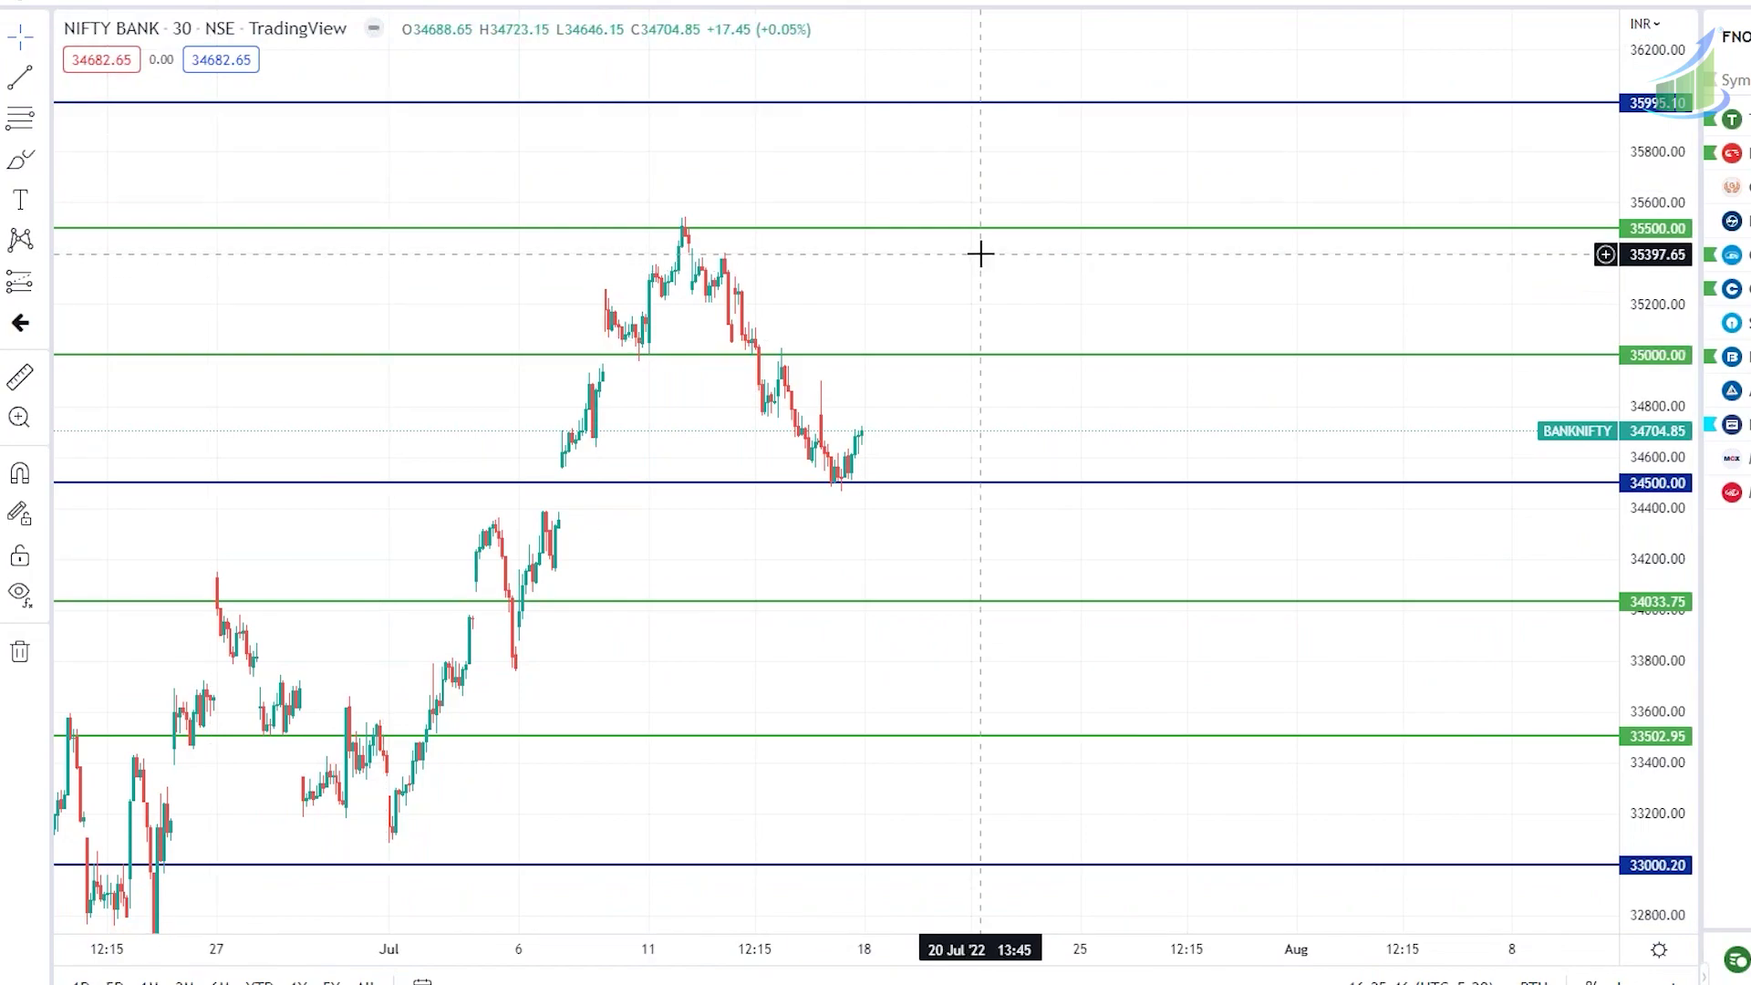
scroll(903, 437, up, 3)
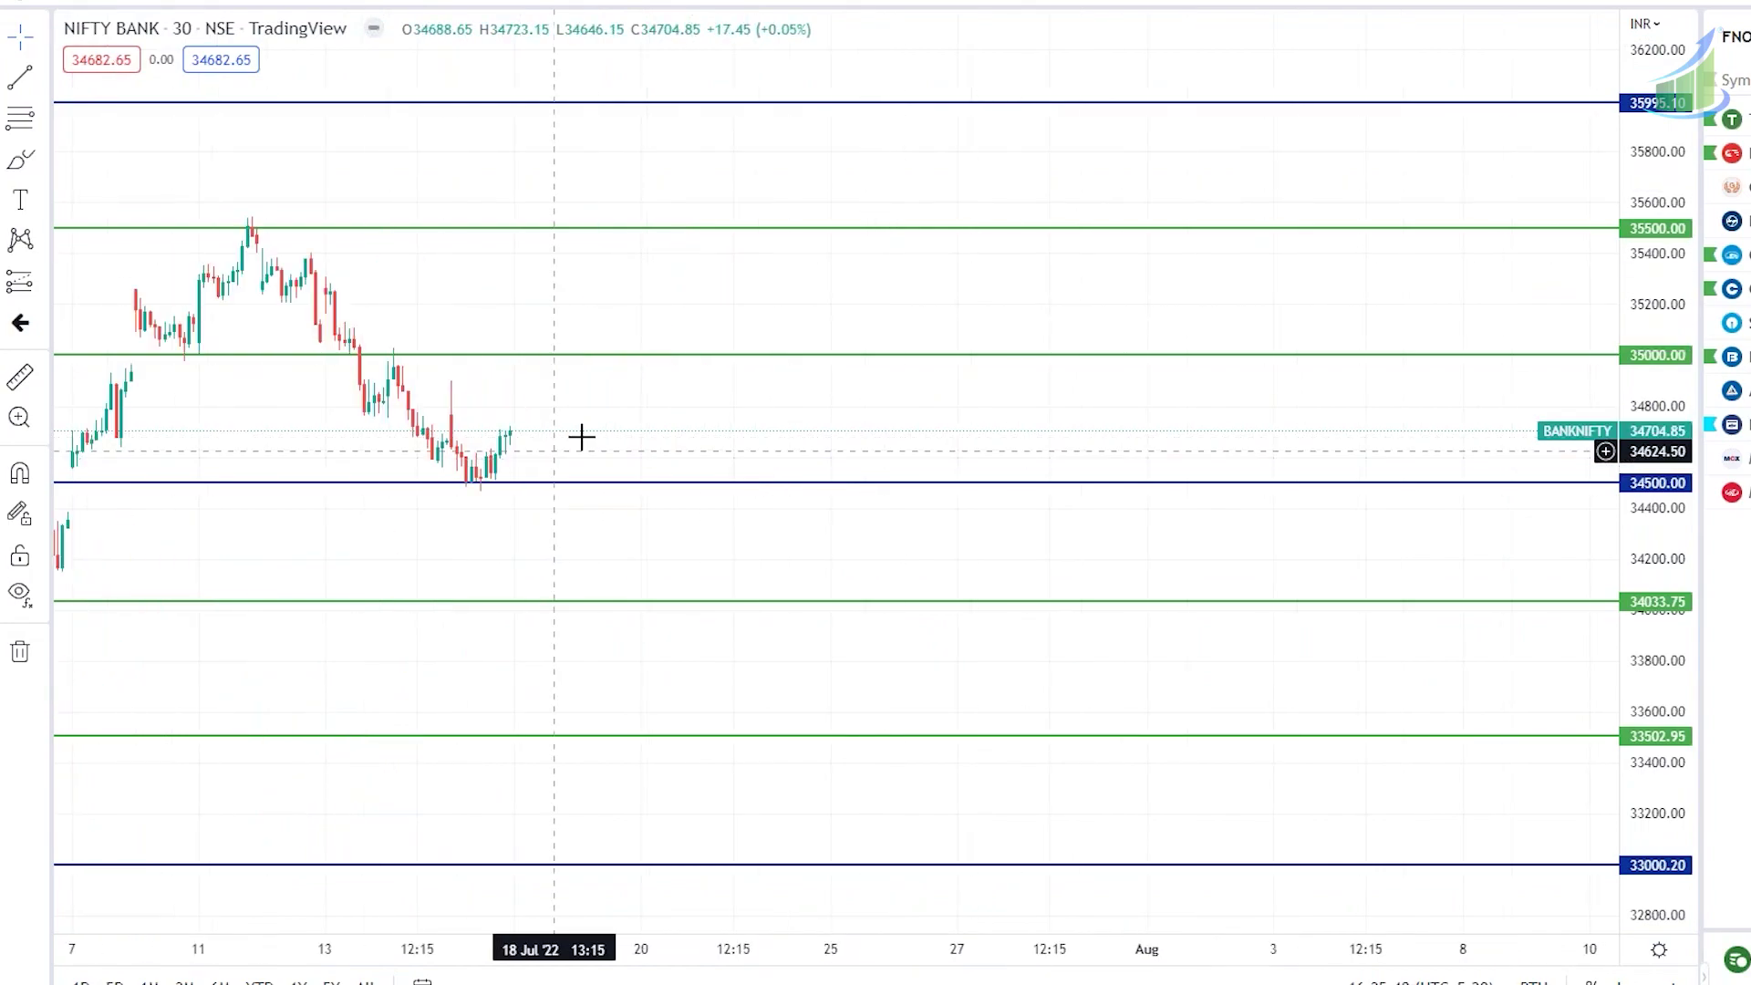
drag(581, 437, 939, 485)
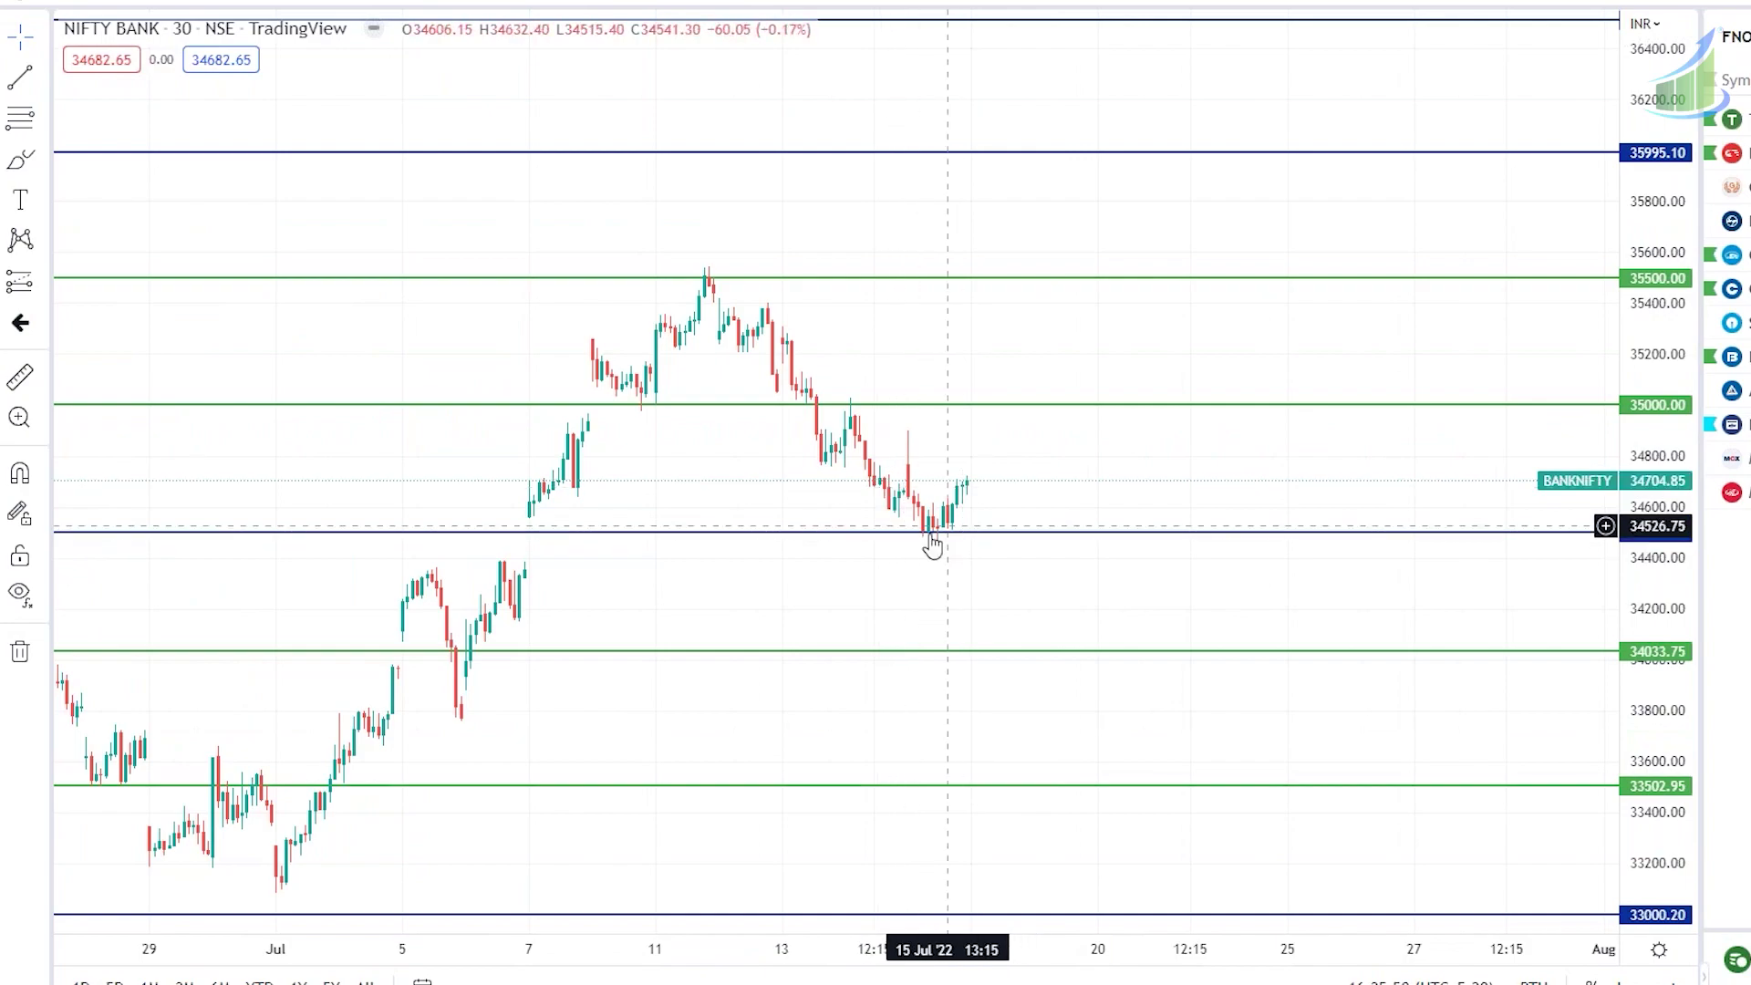
scroll(1009, 504, up, 2)
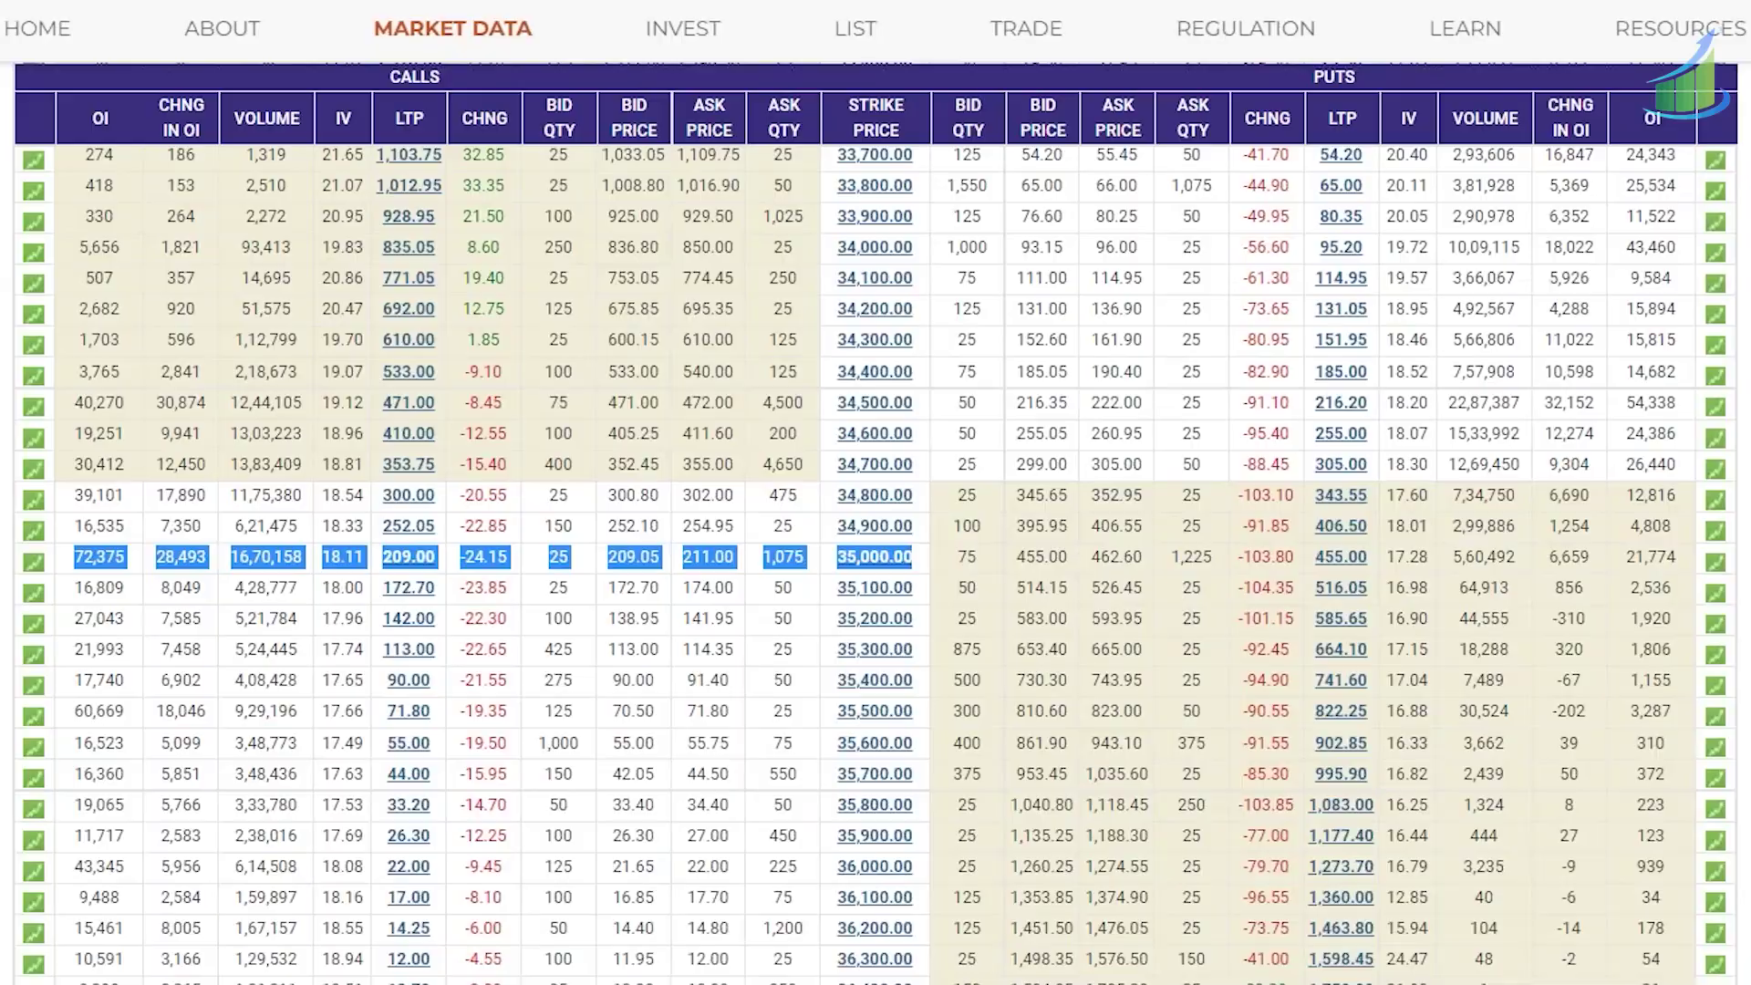
Switch to the NSE option chain and highlight the call data for strike 35,000, followed by strike 34,500.
click(151, 596)
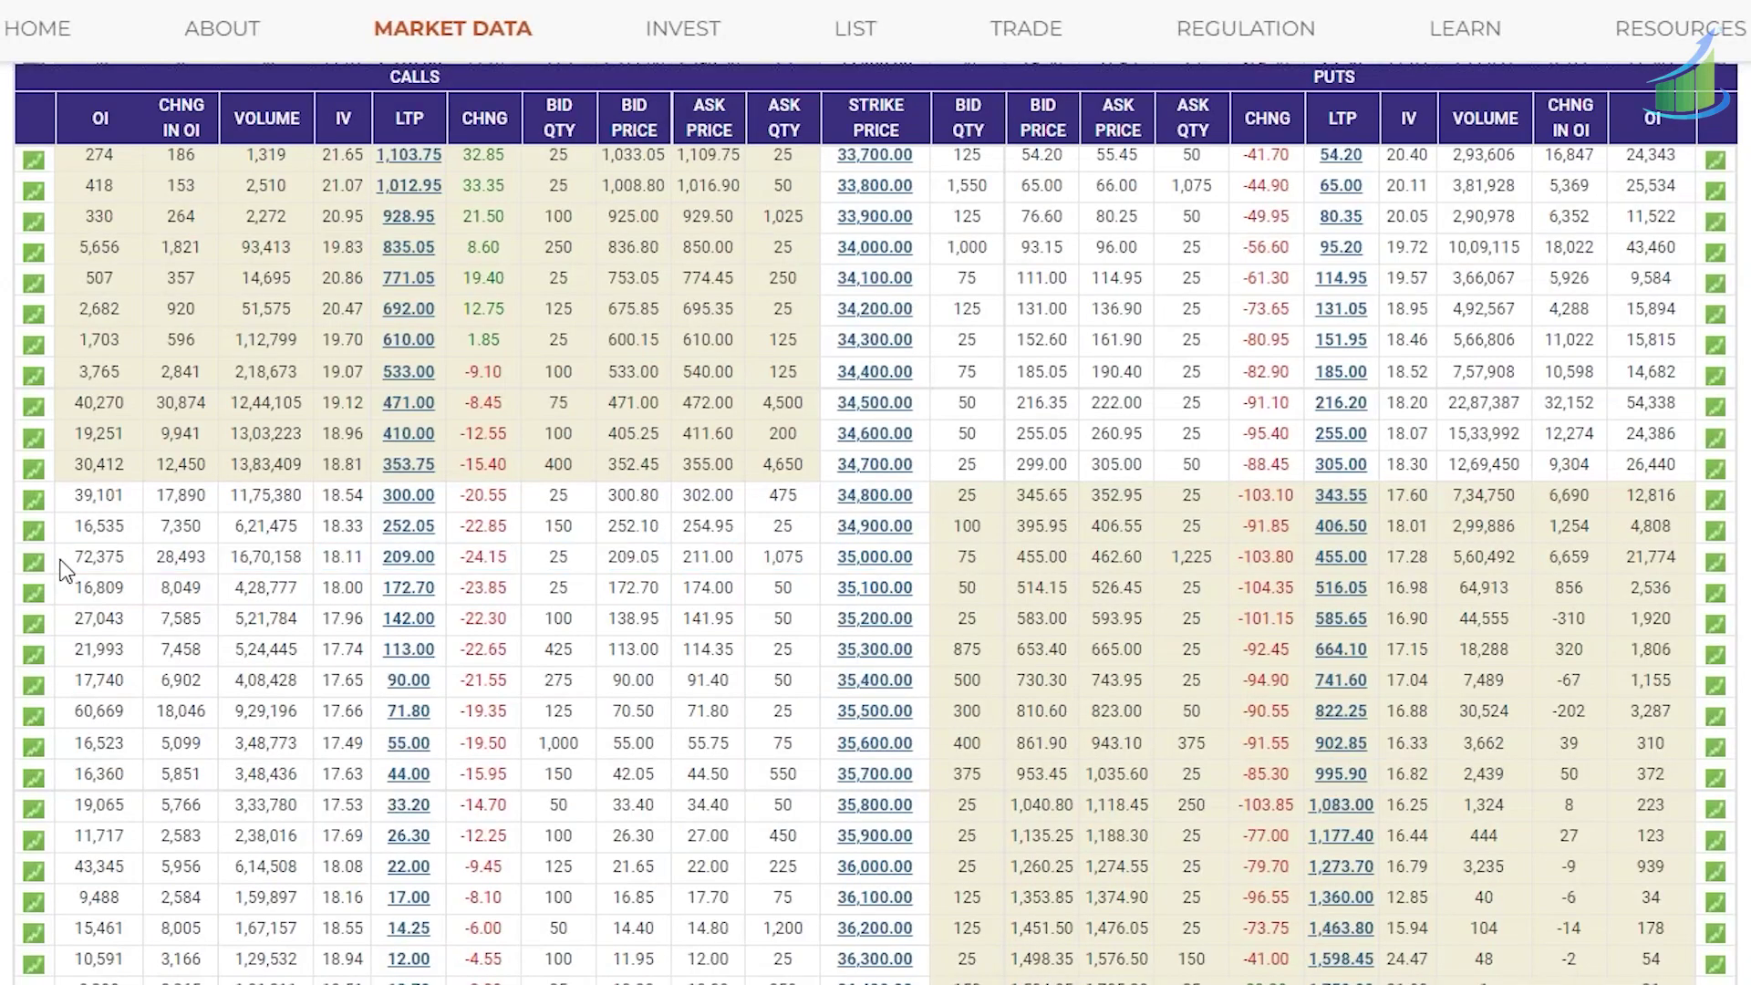
drag(53, 562, 922, 559)
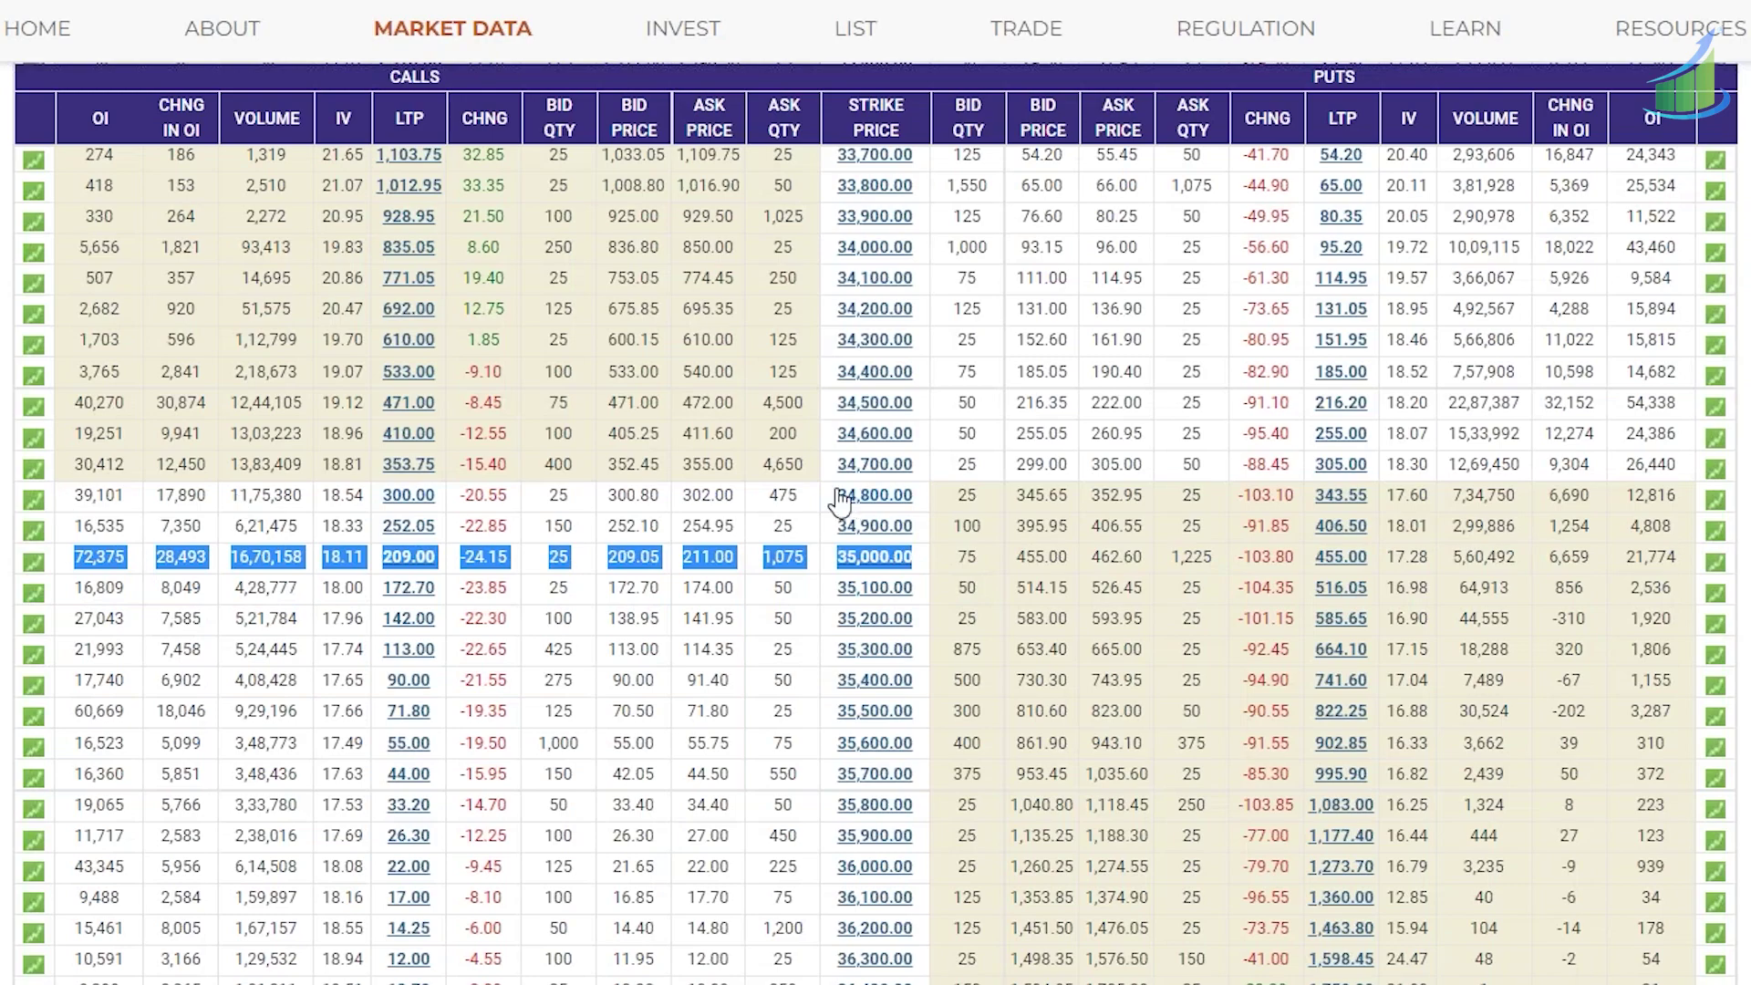
drag(57, 403, 939, 422)
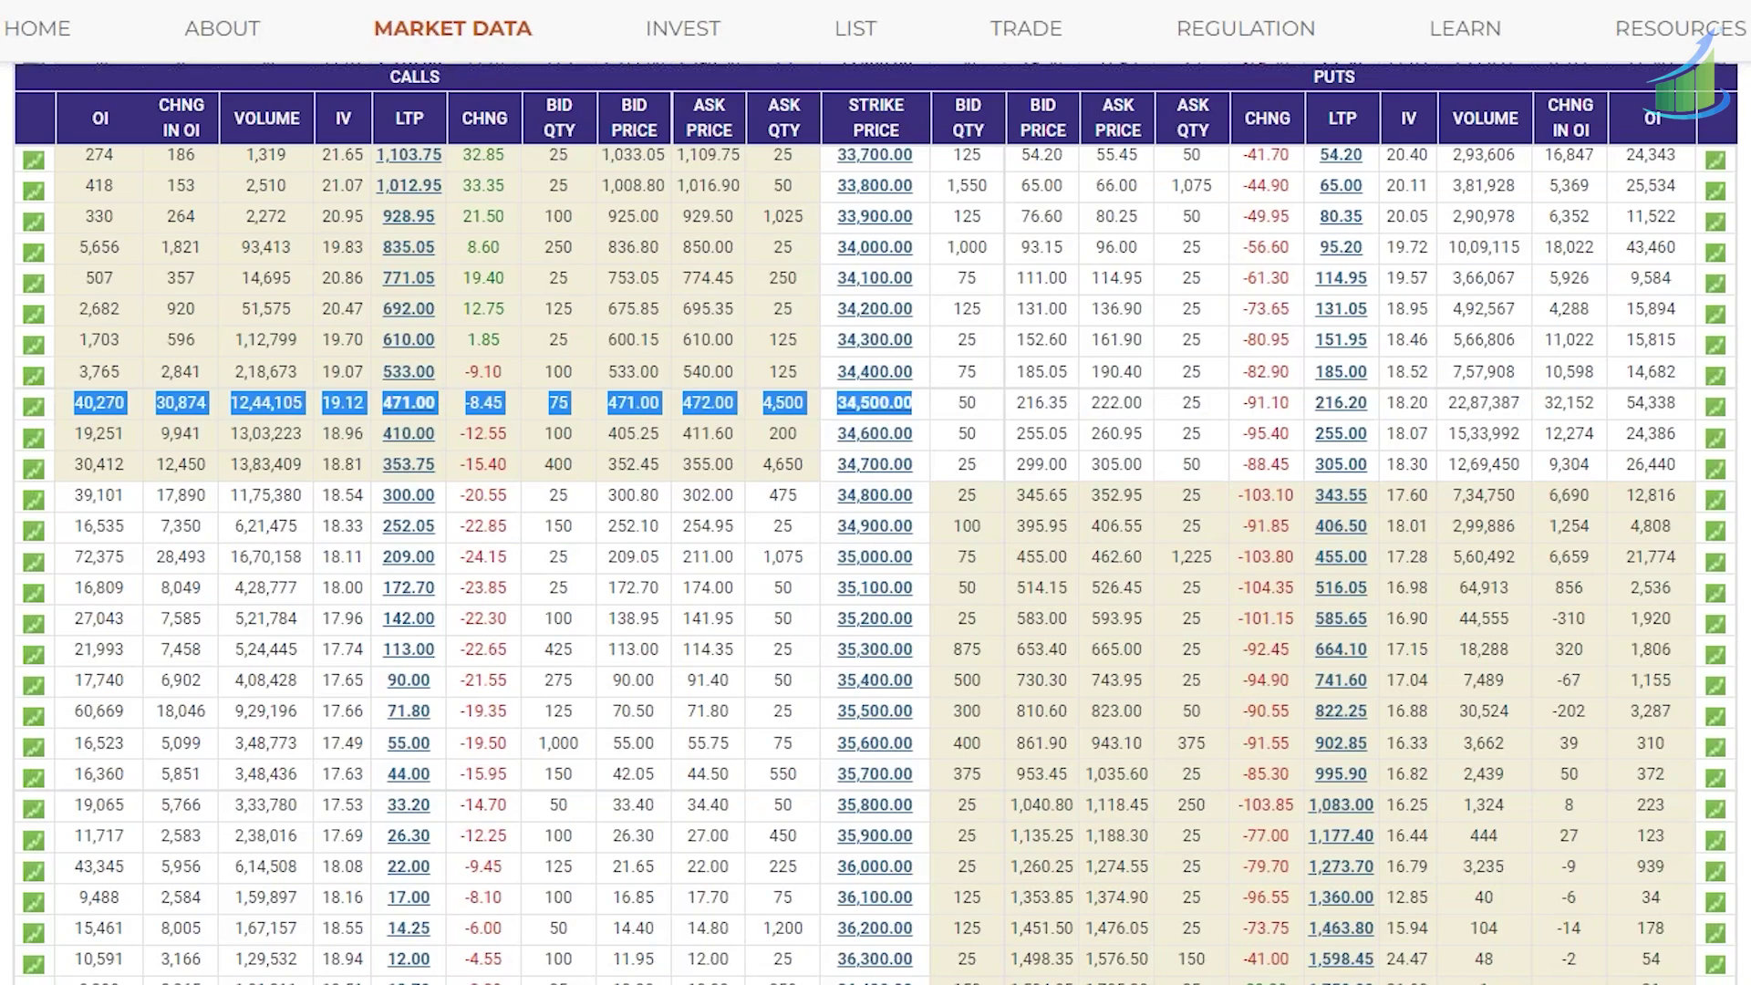